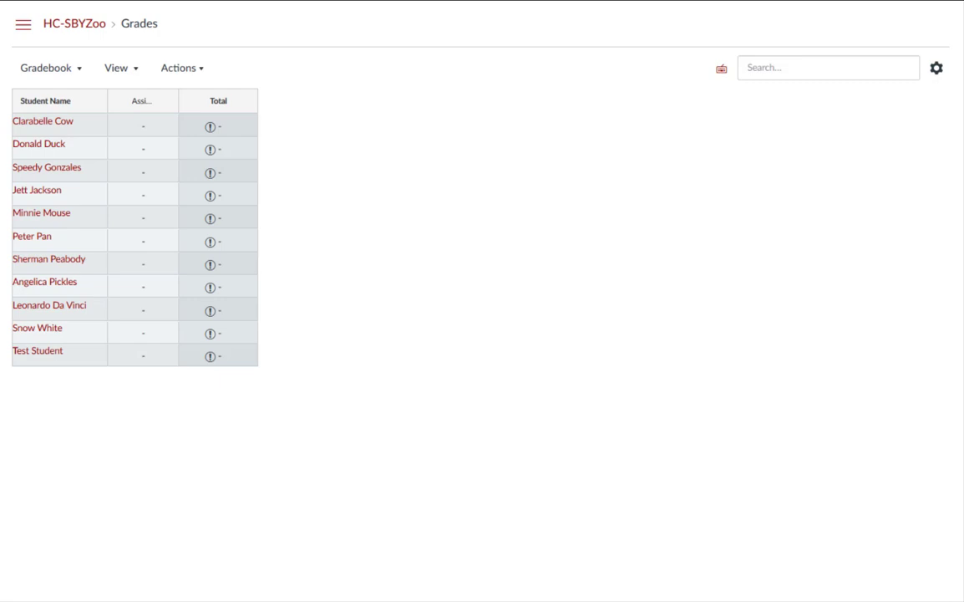
# - Create a new assignment worth 20 points in the Assignments group, assigned to everyone, and publish it
pyautogui.click(22, 29)
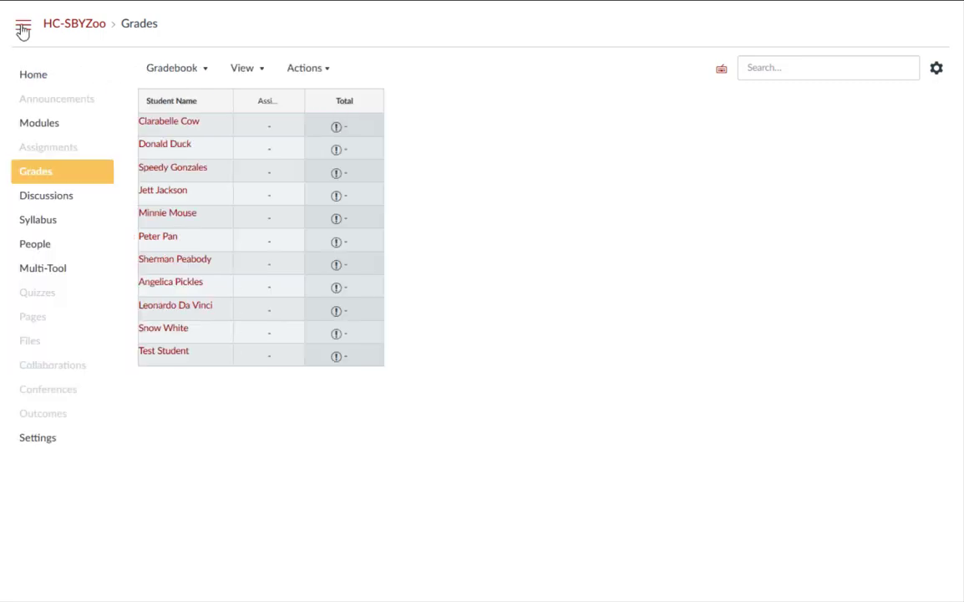
pyautogui.click(52, 149)
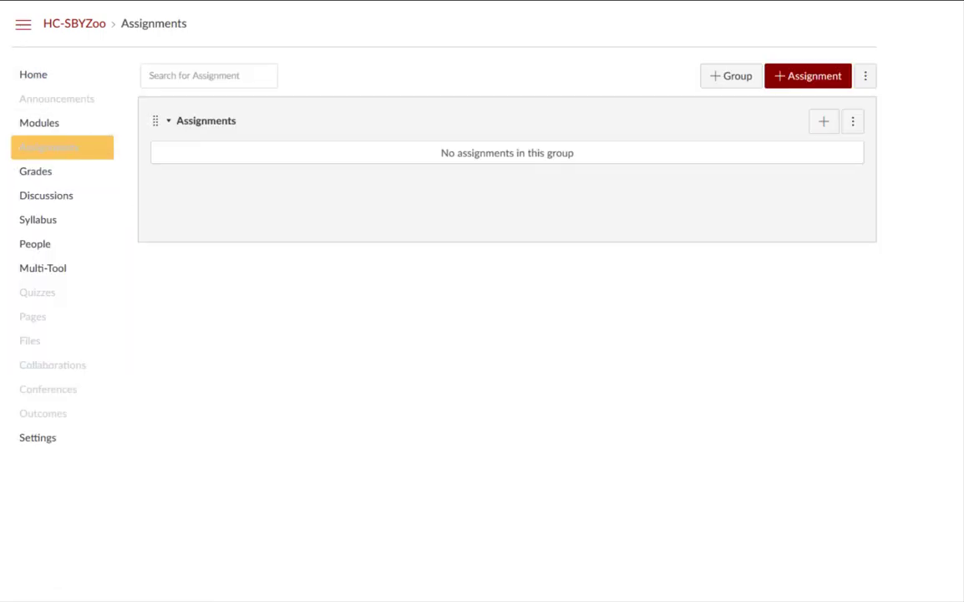
pyautogui.click(811, 80)
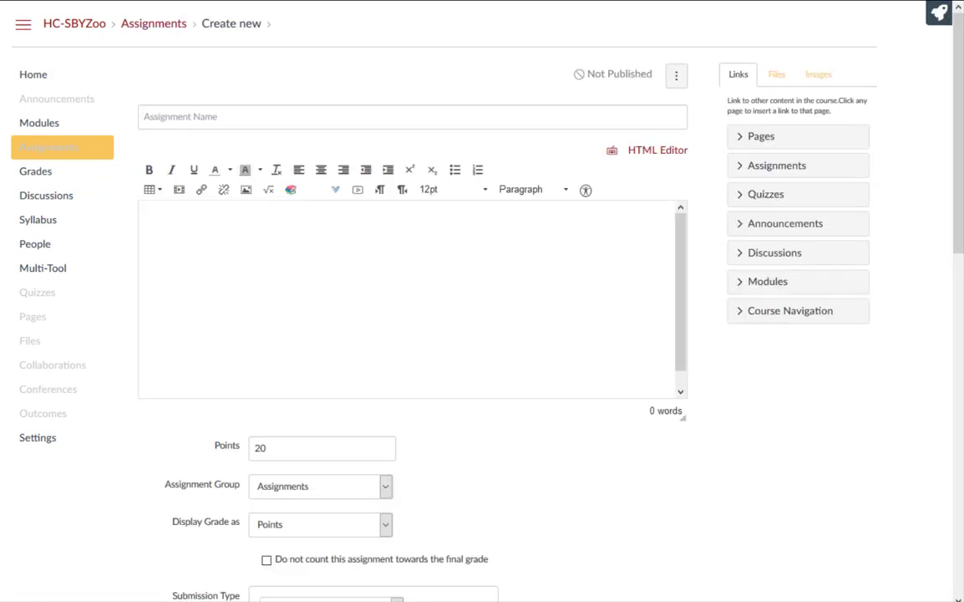
pyautogui.click(397, 115)
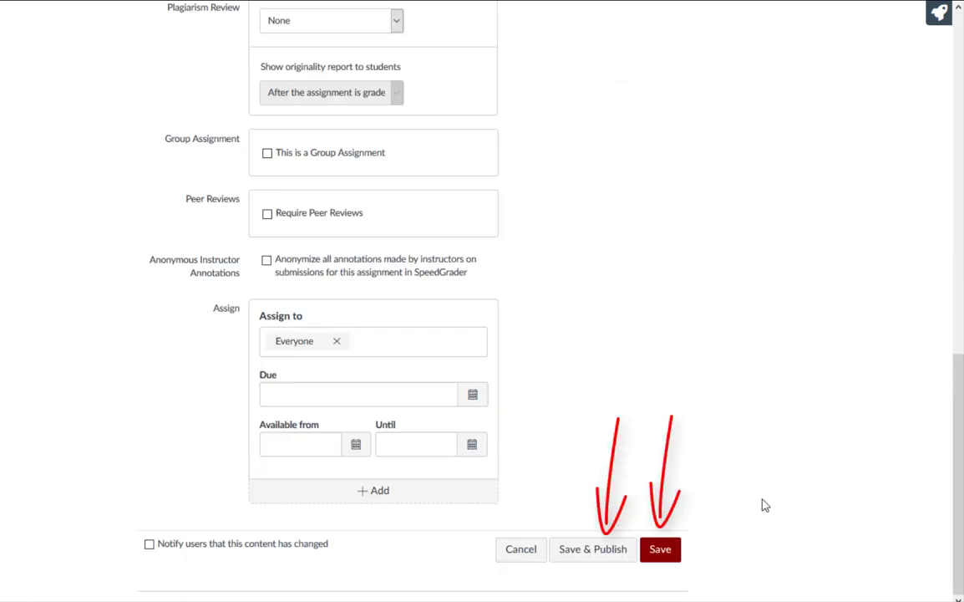
pyautogui.click(590, 551)
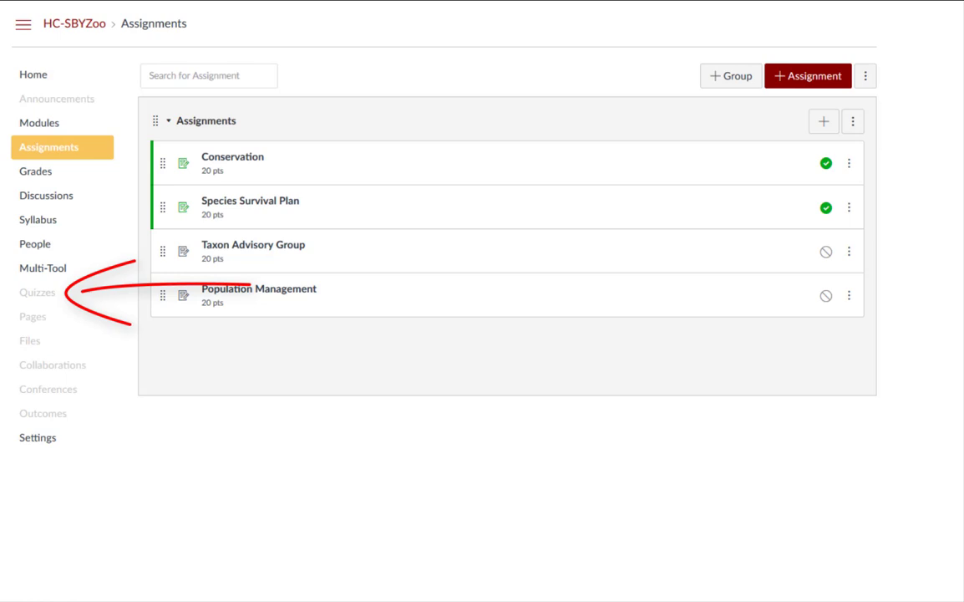
# - Create a graded quiz titled "Mammals" with the text "instructions" as its quiz instructions
pyautogui.click(36, 291)
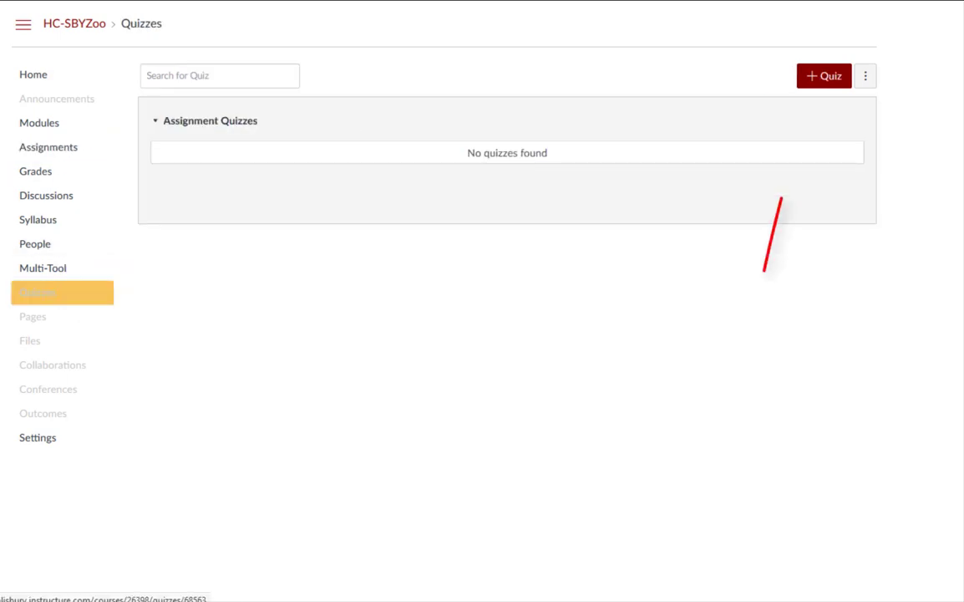
pyautogui.click(815, 77)
pyautogui.write('Mammals')
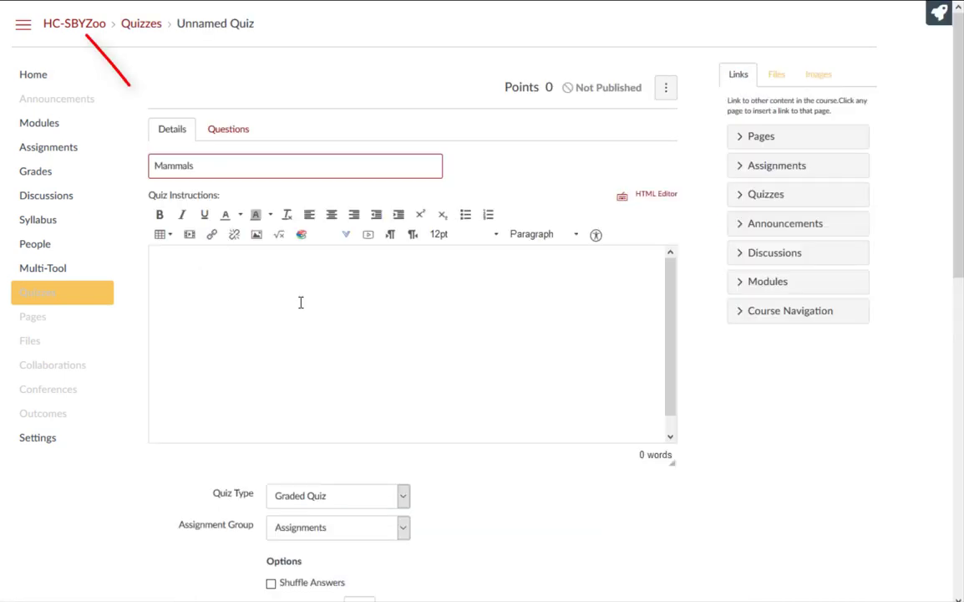
pyautogui.click(300, 302)
pyautogui.write('ins')
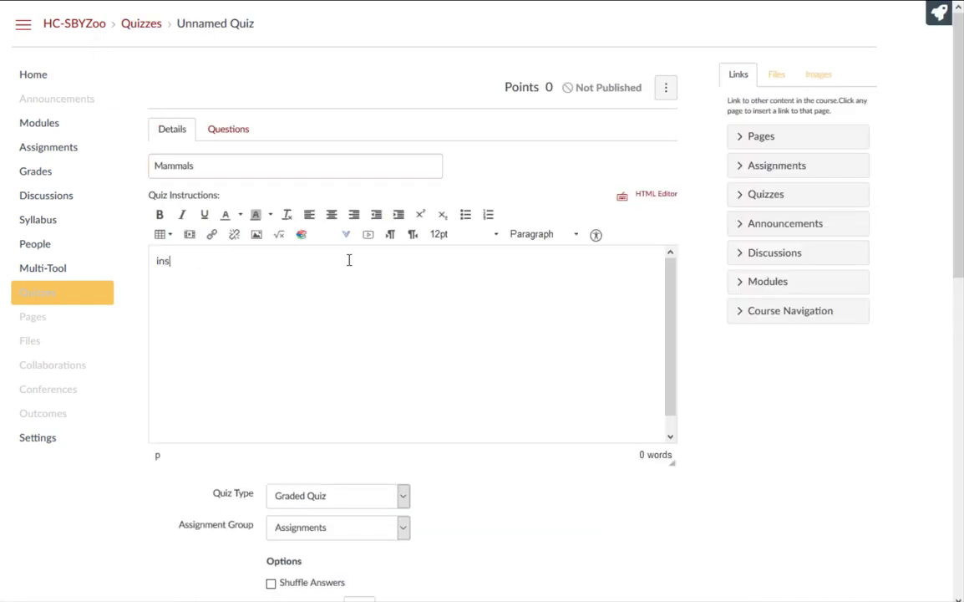
pyautogui.write('tructions')
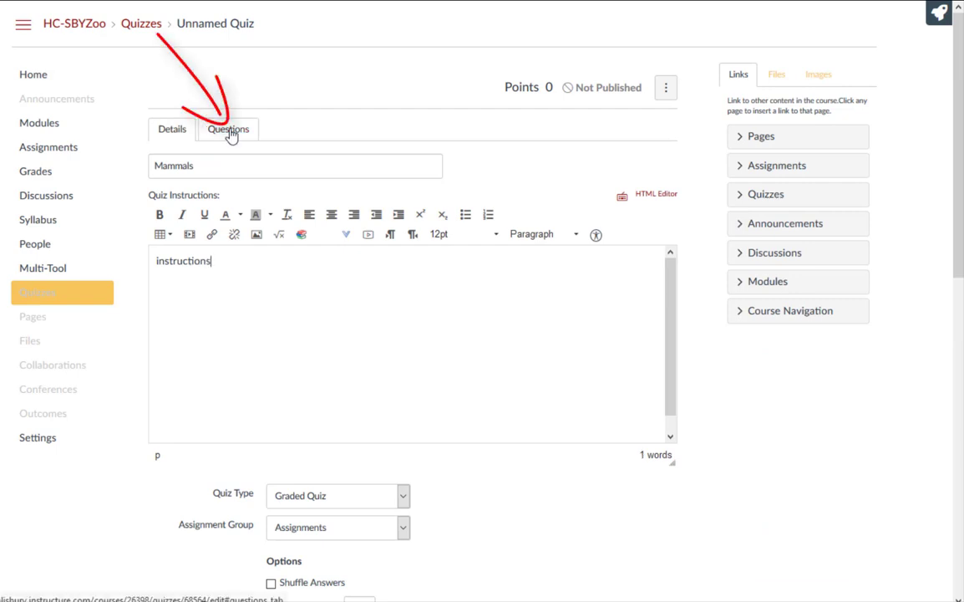
# - Add a 1-point question reading "Select the mammals from the list" to the Mammals quiz and publish the quiz
pyautogui.click(230, 132)
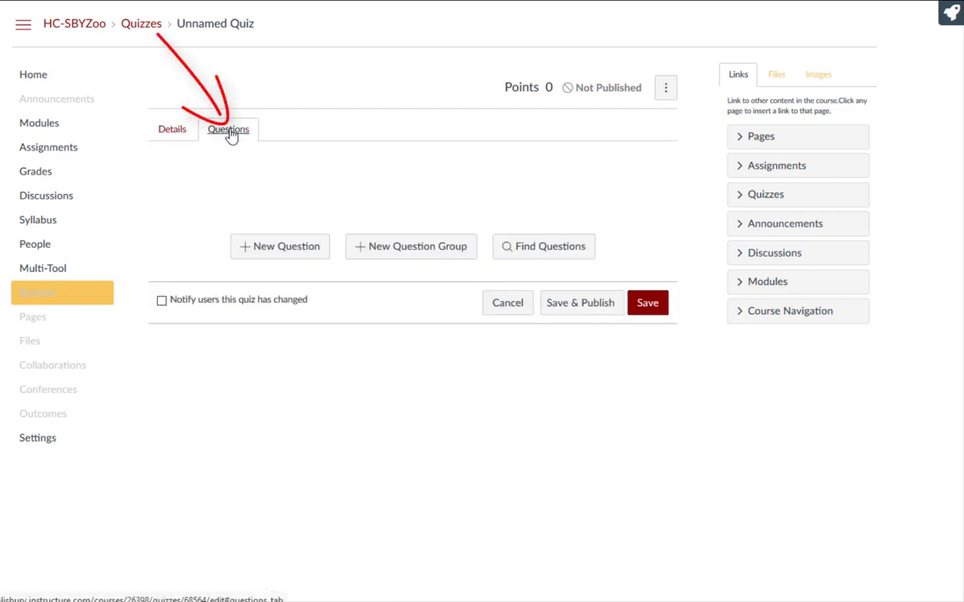
pyautogui.click(262, 248)
pyautogui.scroll(-3, 257, 153)
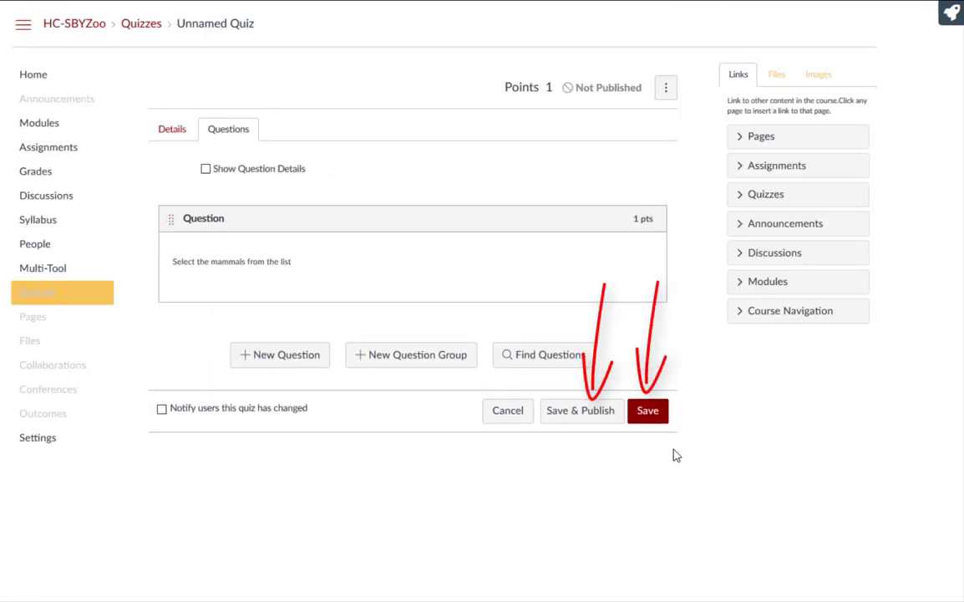
pyautogui.click(576, 416)
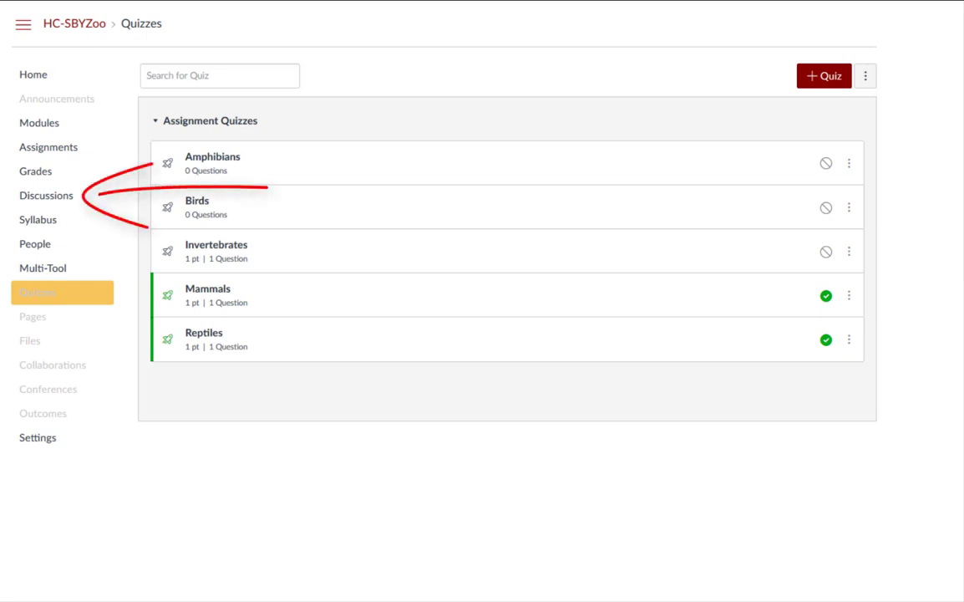
# - Start a discussion titled "Salisbury Zoo Education" that links the Salisbury Zoo Education website and asks students to explain the Education Department's purpose
pyautogui.click(60, 197)
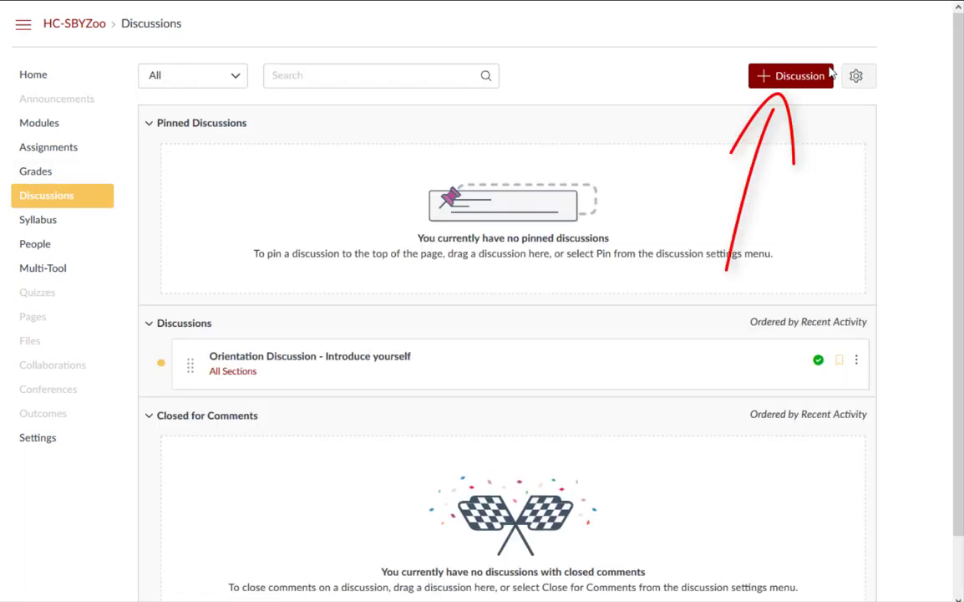
pyautogui.click(794, 81)
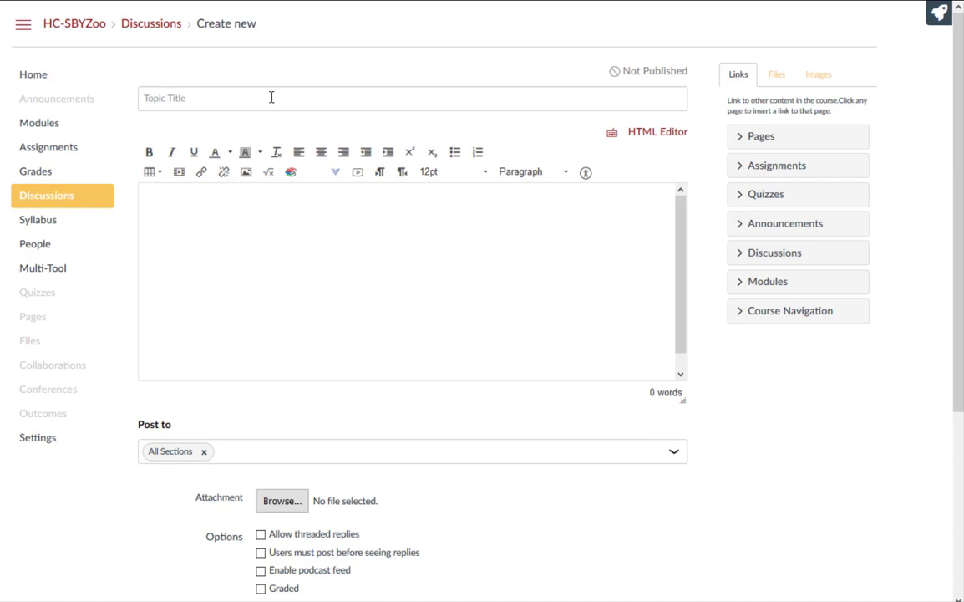
pyautogui.click(271, 98)
pyautogui.write('Salisbury Zoo Education')
pyautogui.click(501, 242)
pyautogui.write('Go to the Salisbury Zoo Education website:http://www.salisburyzoo.org/maryland-salisbury-zoo-education and explain the purpose fo the Education Department at the Salisbury Zoo.')
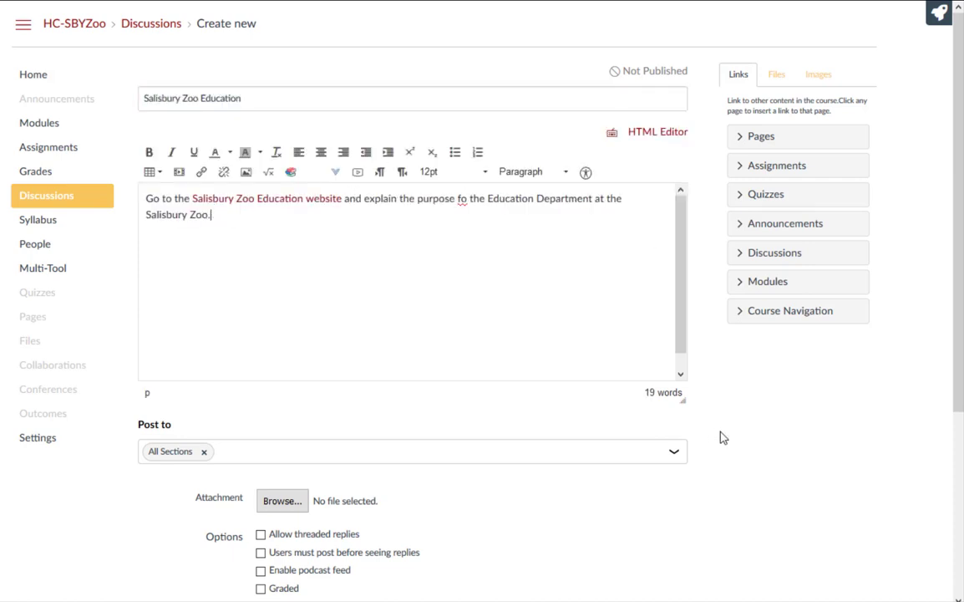
# - Make the Salisbury Zoo Education discussion graded in the Assignments group, then save and publish it
pyautogui.scroll(-3, 719, 436)
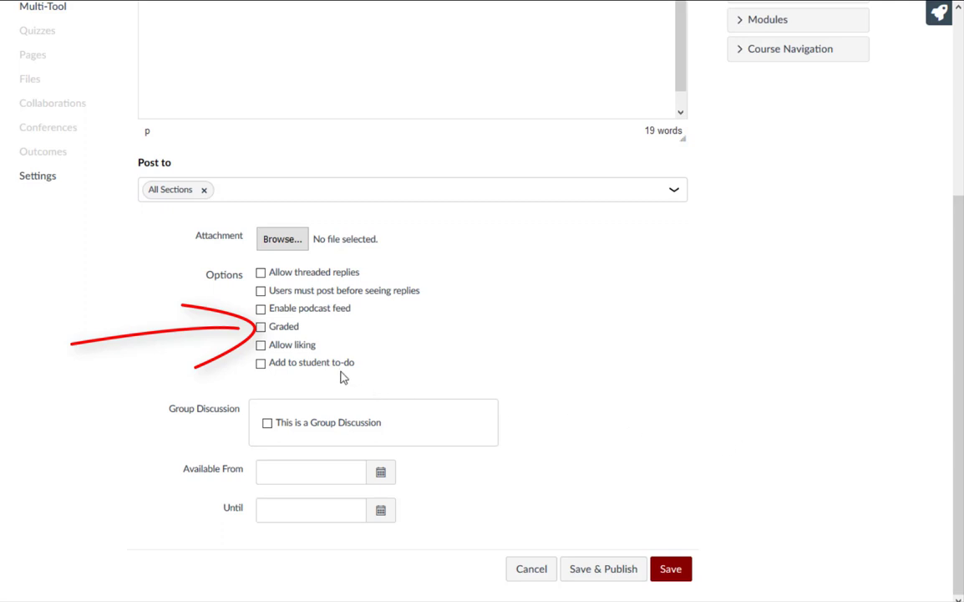
pyautogui.click(261, 325)
pyautogui.scroll(-5, 826, 377)
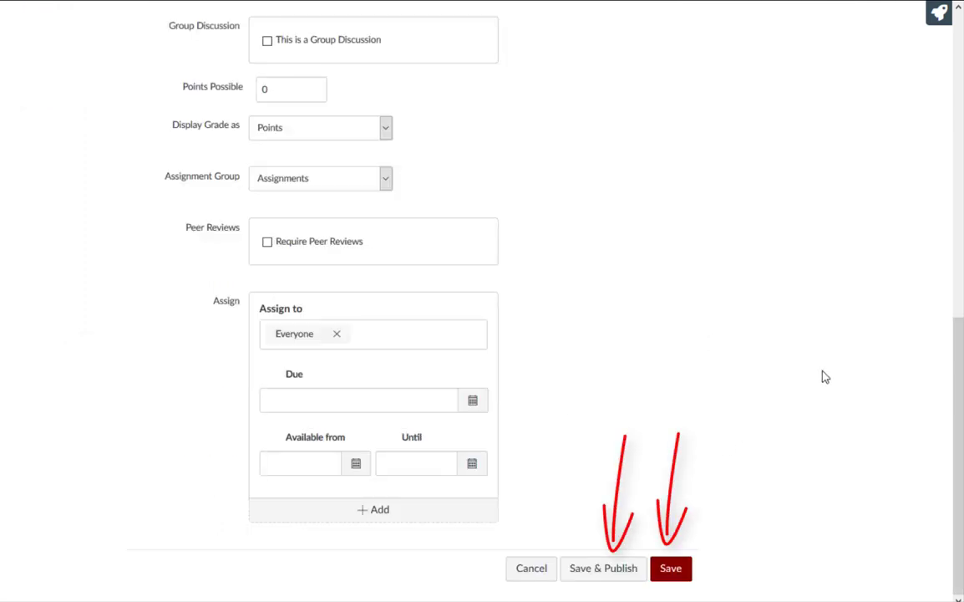
pyautogui.click(603, 570)
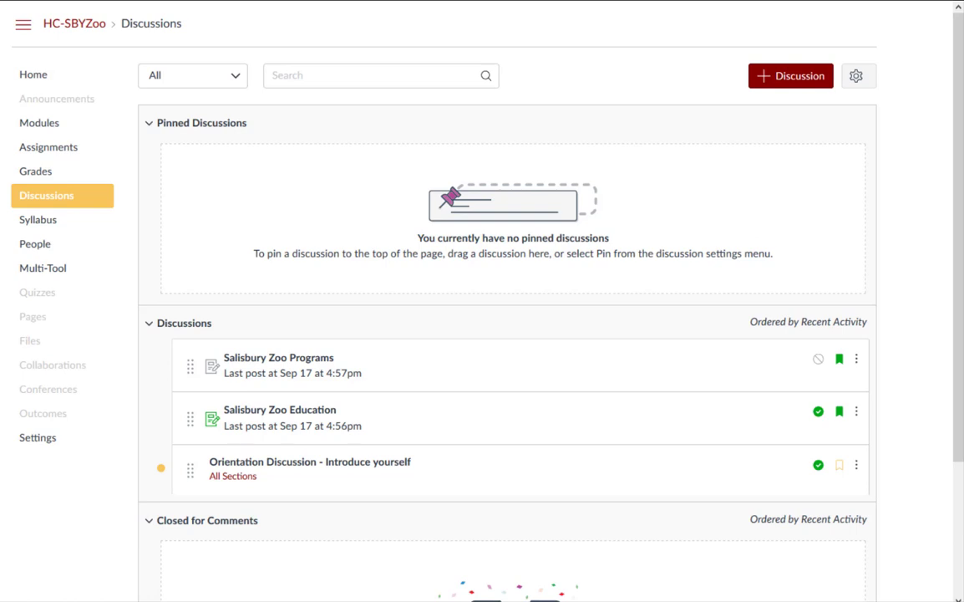
# - Enable SCORM in the course navigation settings and save the change
pyautogui.click(34, 439)
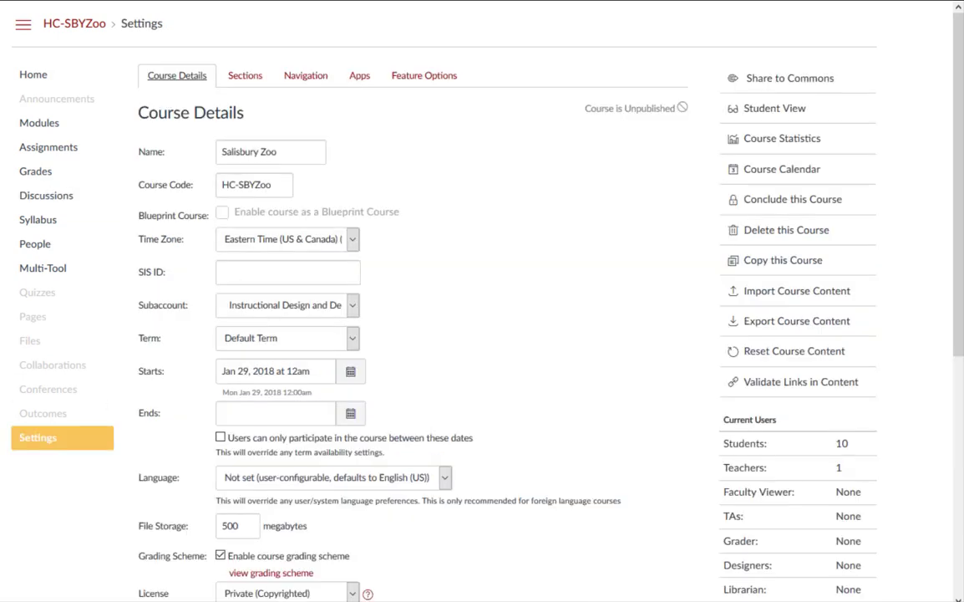
pyautogui.click(311, 76)
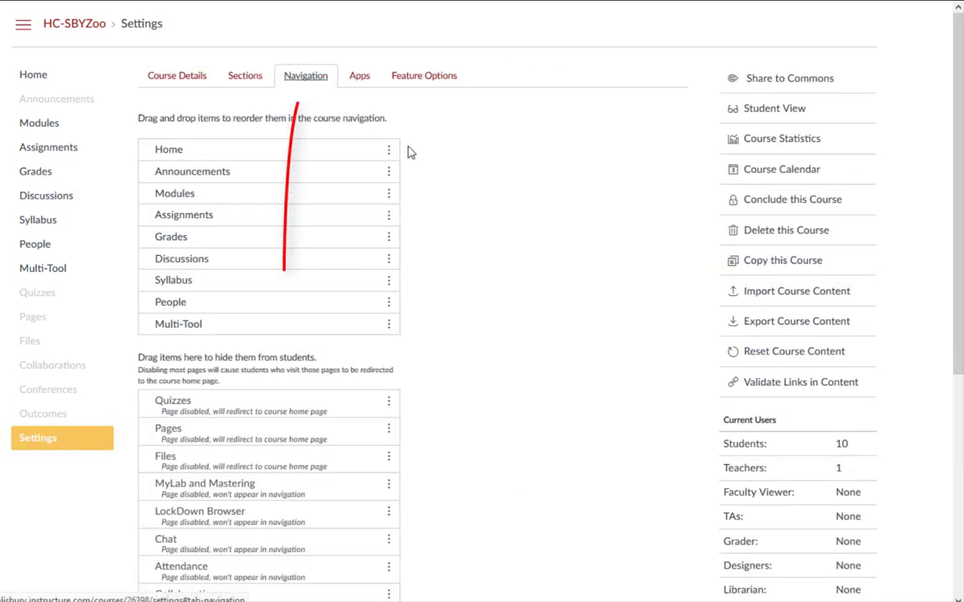
pyautogui.scroll(-4, 566, 447)
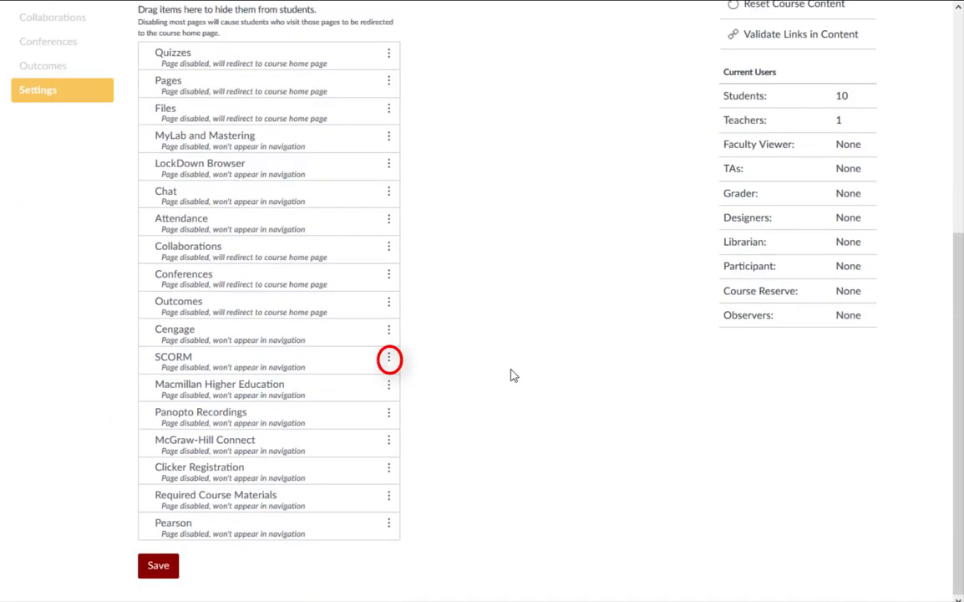
pyautogui.click(388, 358)
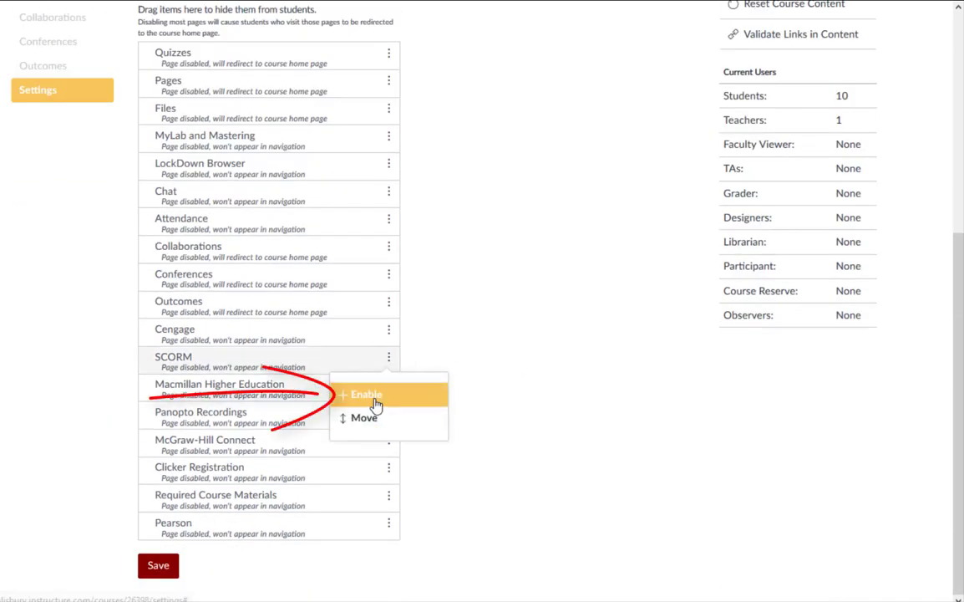
pyautogui.click(376, 404)
pyautogui.scroll(-4, 176, 556)
pyautogui.click(157, 565)
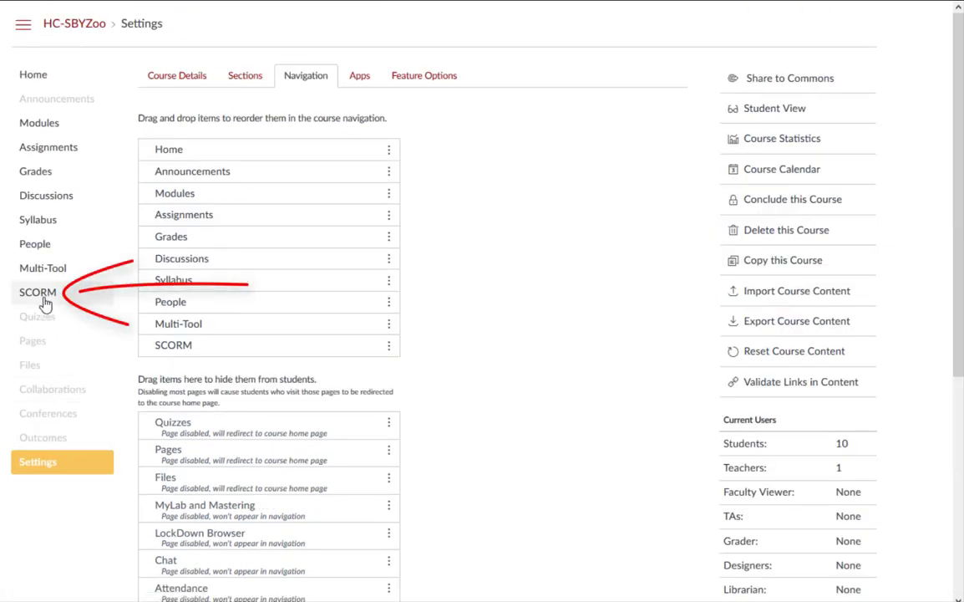
# - Upload the Buster Keaton zip file as a SCORM package for the course
pyautogui.click(42, 297)
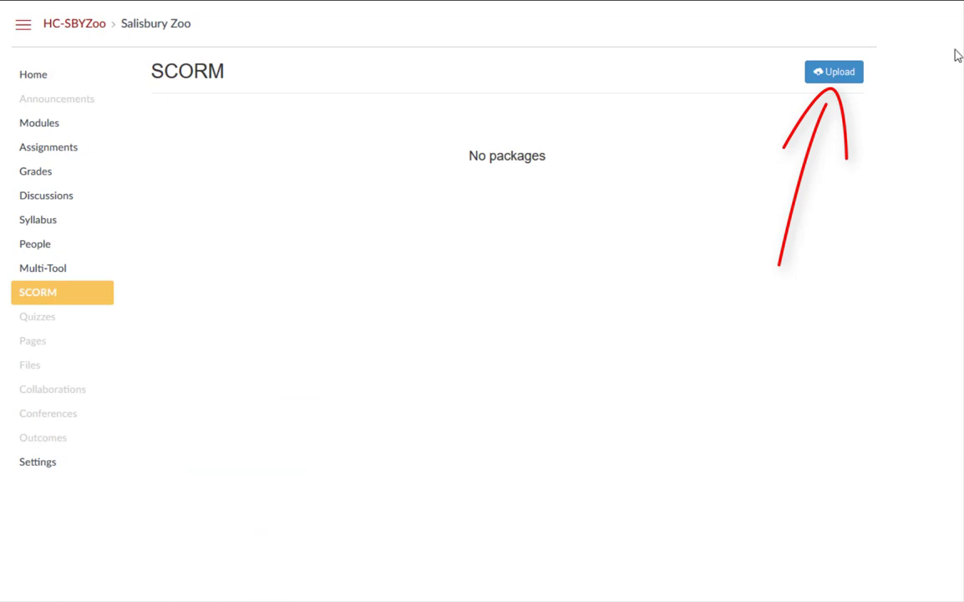
pyautogui.click(848, 74)
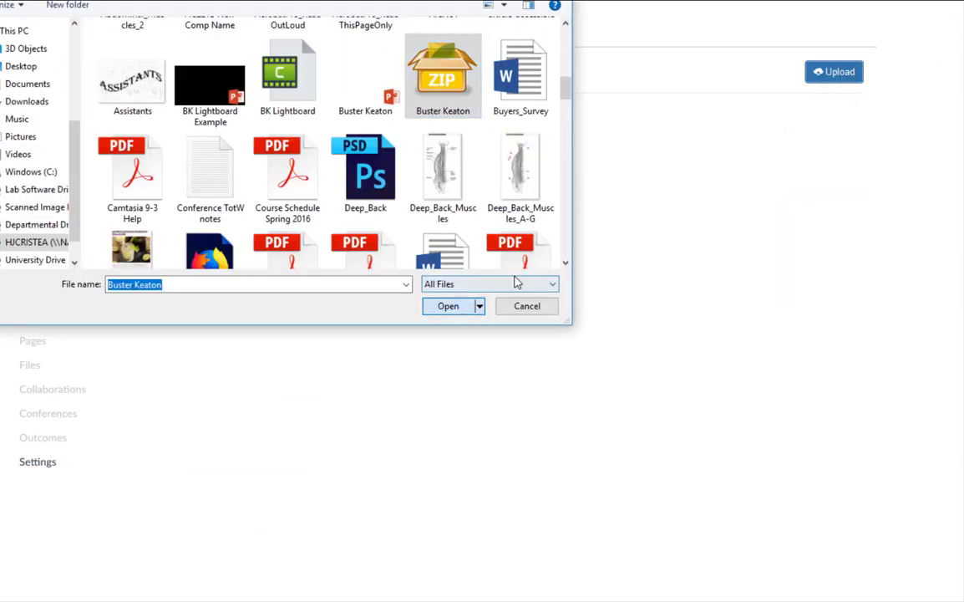
pyautogui.press('Return')
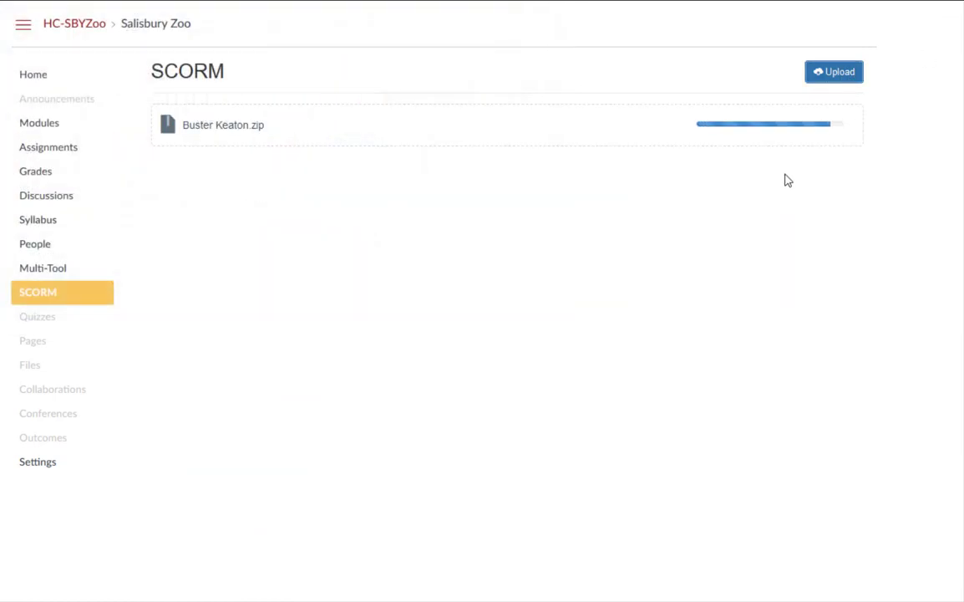
# - Import the Buster Keaton Films package as a graded assignment and check the course's assignment list
pyautogui.click(767, 124)
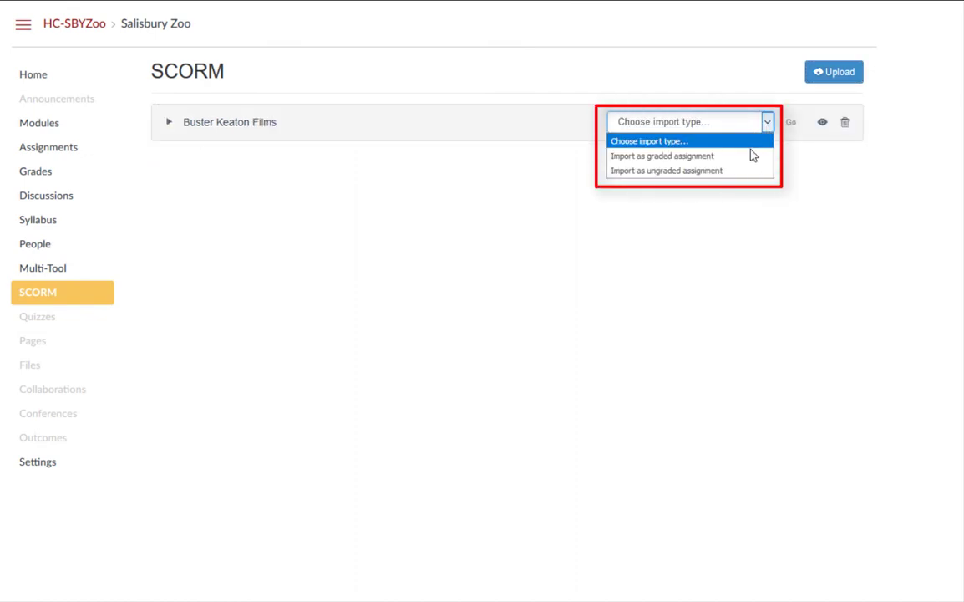
pyautogui.click(698, 156)
pyautogui.click(792, 127)
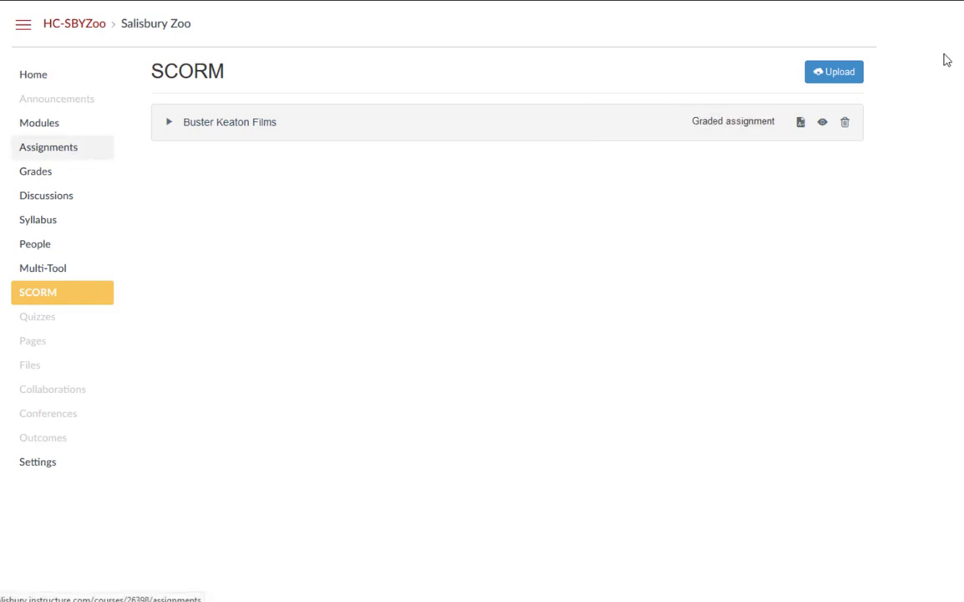
pyautogui.click(49, 147)
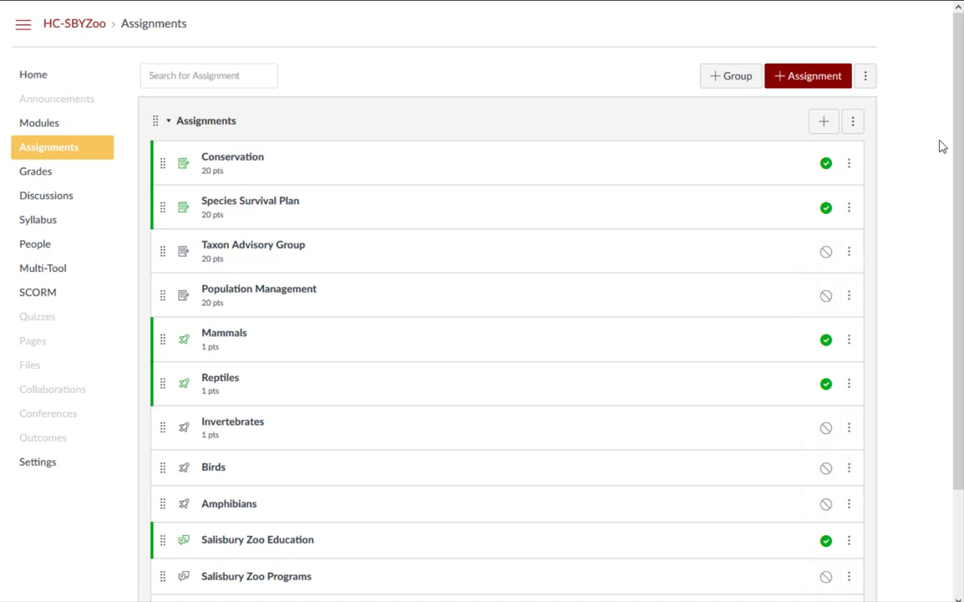
pyautogui.scroll(-1, 958, 92)
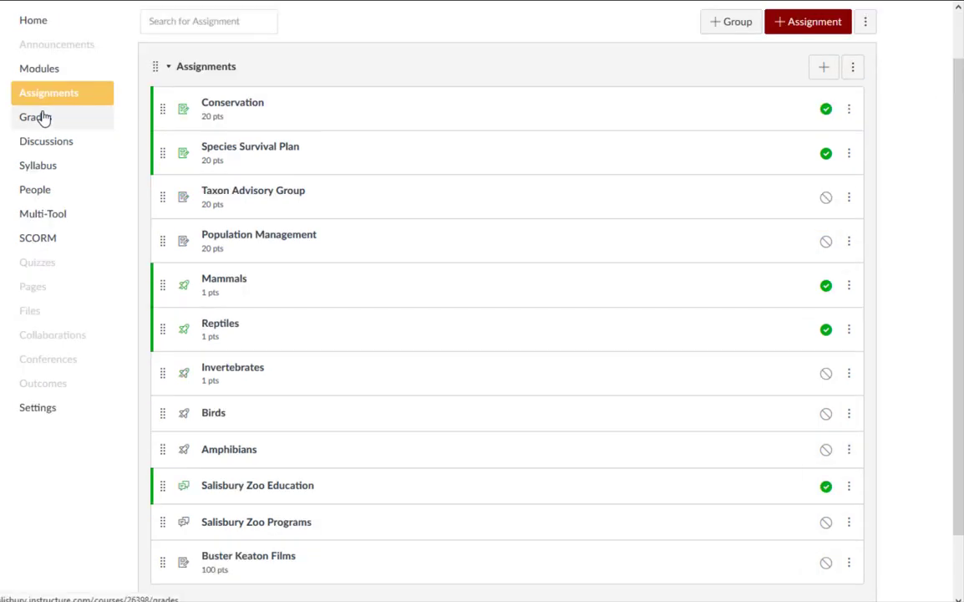
# - Reorder the gradebook columns so Mammals and Reptiles come directly after Species Survival Plan
pyautogui.click(36, 117)
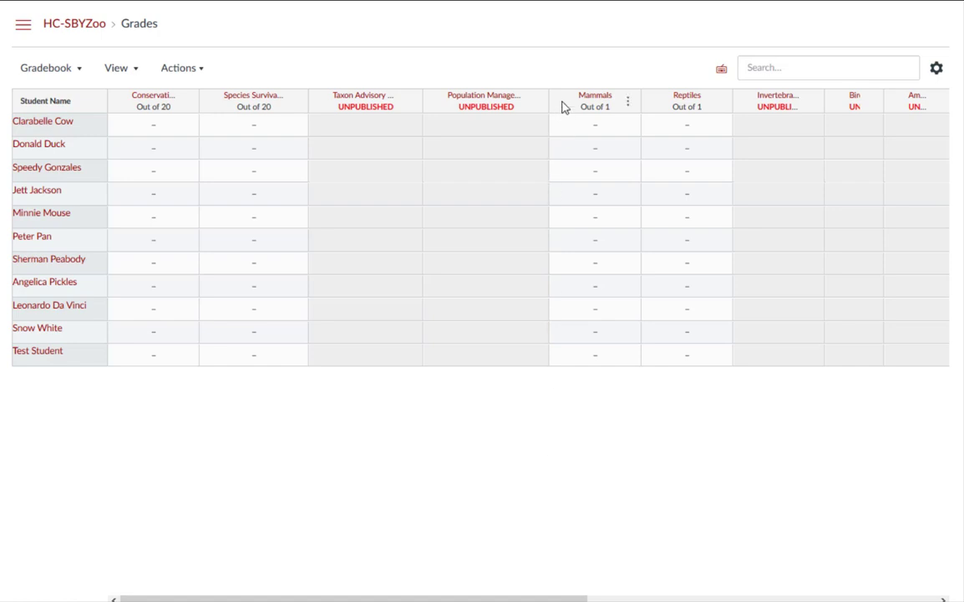
pyautogui.moveTo(564, 106); pyautogui.dragTo(324, 117)
pyautogui.moveTo(710, 92); pyautogui.dragTo(396, 123)
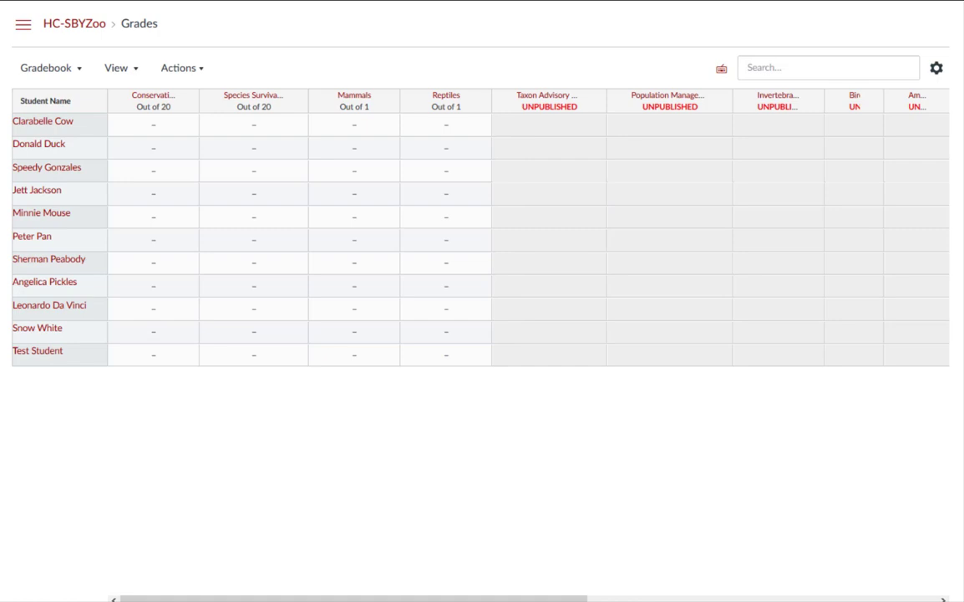
# - Add an assignment group named "Quizzes" to the course's assignments
pyautogui.click(22, 24)
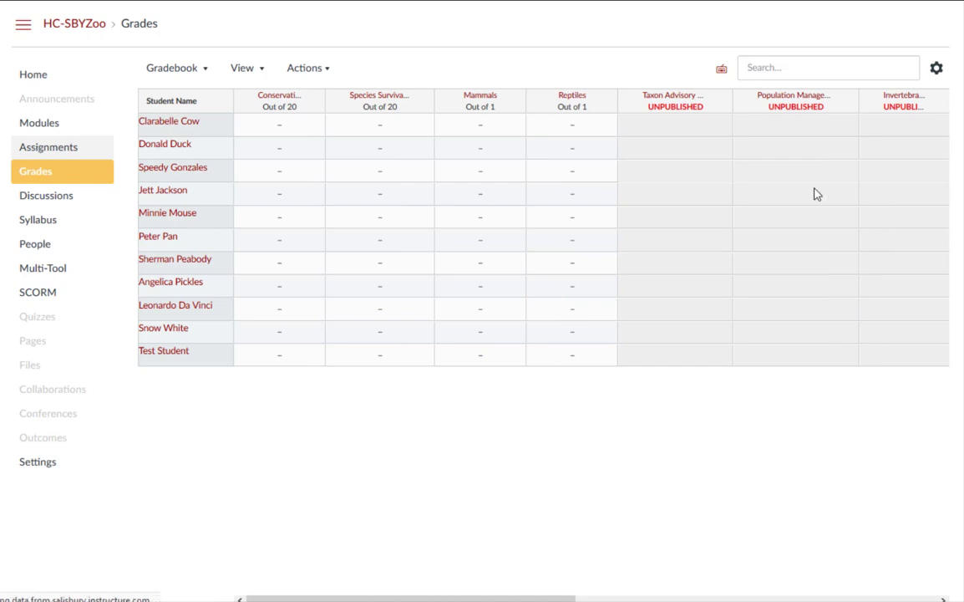
pyautogui.click(48, 146)
pyautogui.scroll(-1, 502, 334)
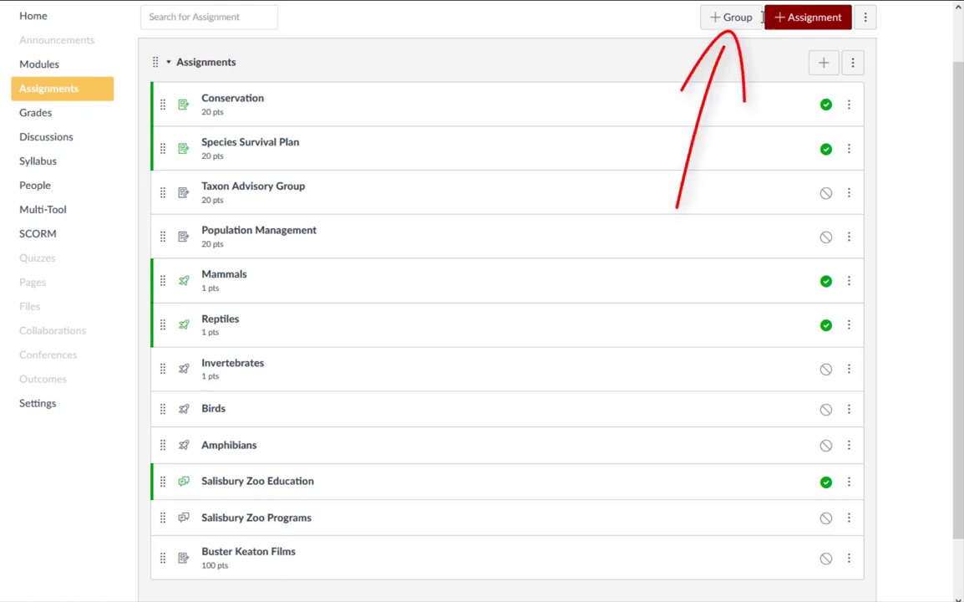
pyautogui.click(721, 21)
pyautogui.write('Quizzes')
pyautogui.click(627, 368)
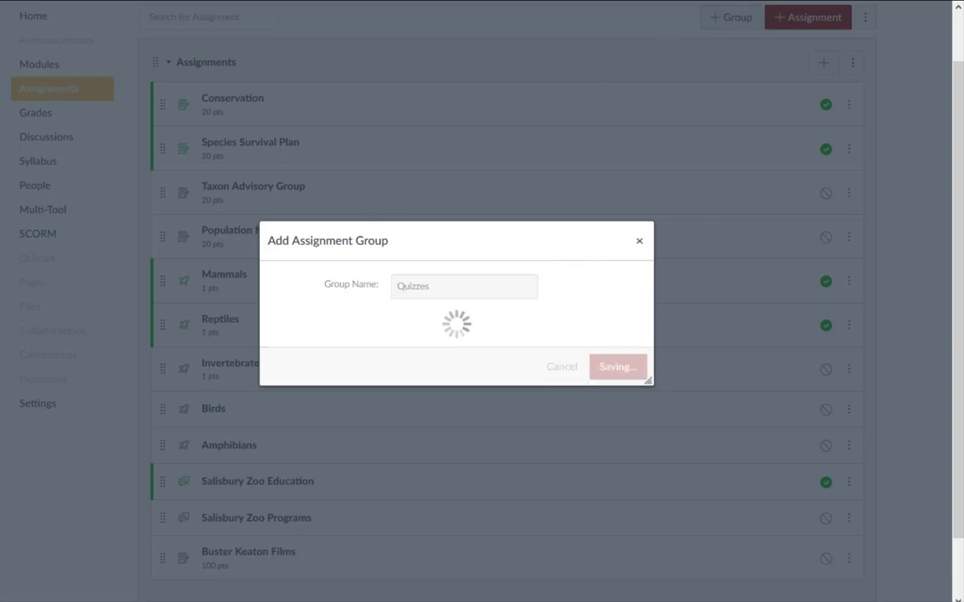
# - Add an assignment group named "Discussions" to the course's assignments
pyautogui.click(734, 76)
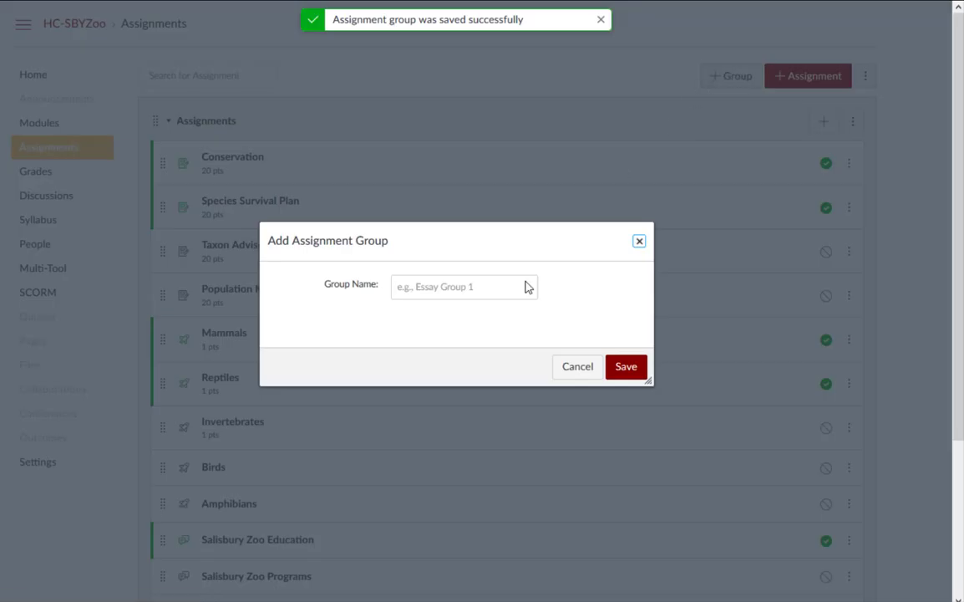
pyautogui.write('Discussions')
pyautogui.click(626, 367)
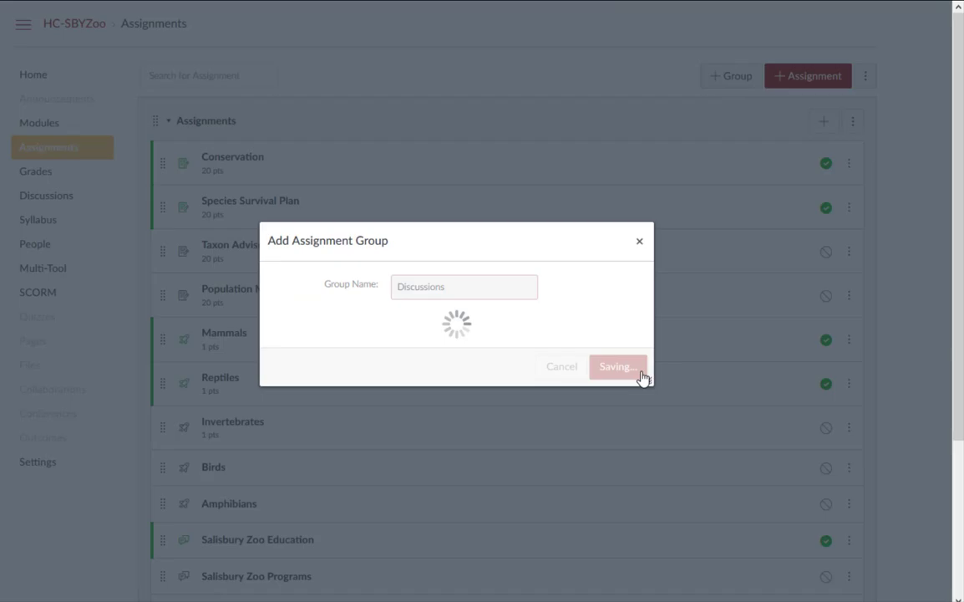
# - Move Salisbury Zoo Education and Salisbury Zoo Programs into the Discussions assignment group
pyautogui.scroll(-3, 925, 232)
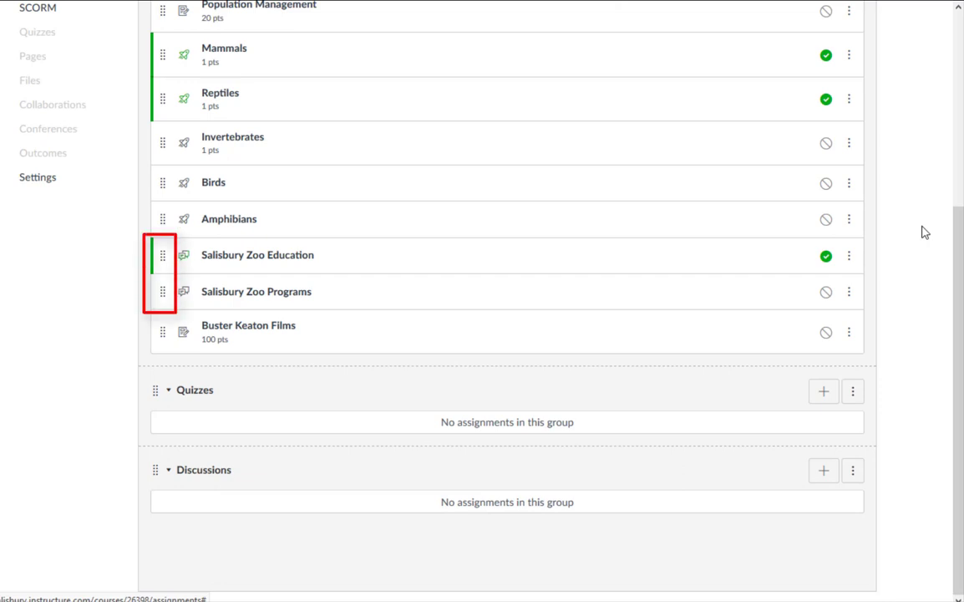
pyautogui.moveTo(162, 291); pyautogui.dragTo(174, 521)
pyautogui.moveTo(164, 295); pyautogui.dragTo(180, 497)
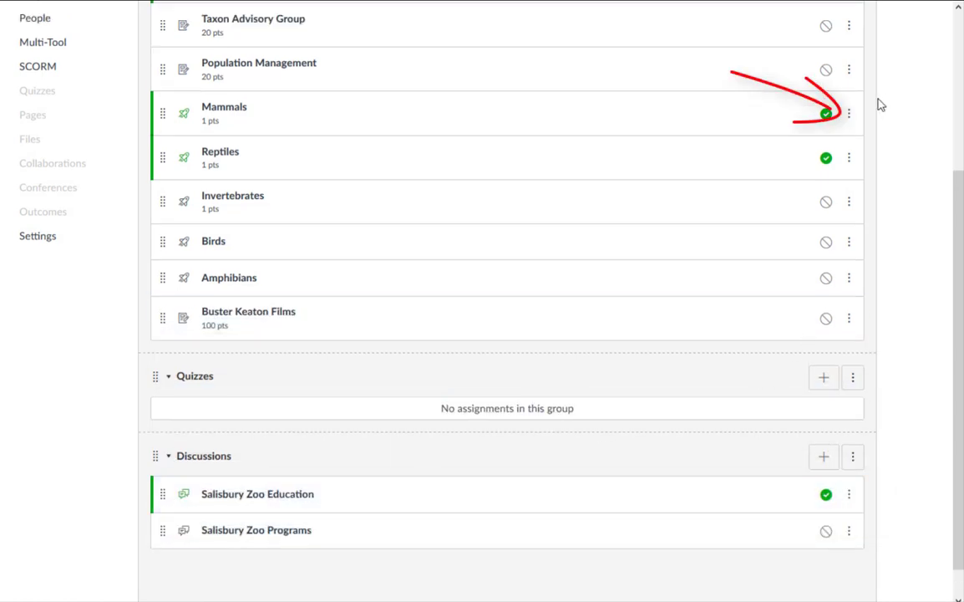
# - Move the Mammals quiz from the Assignments group into the Quizzes assignment group
pyautogui.click(851, 117)
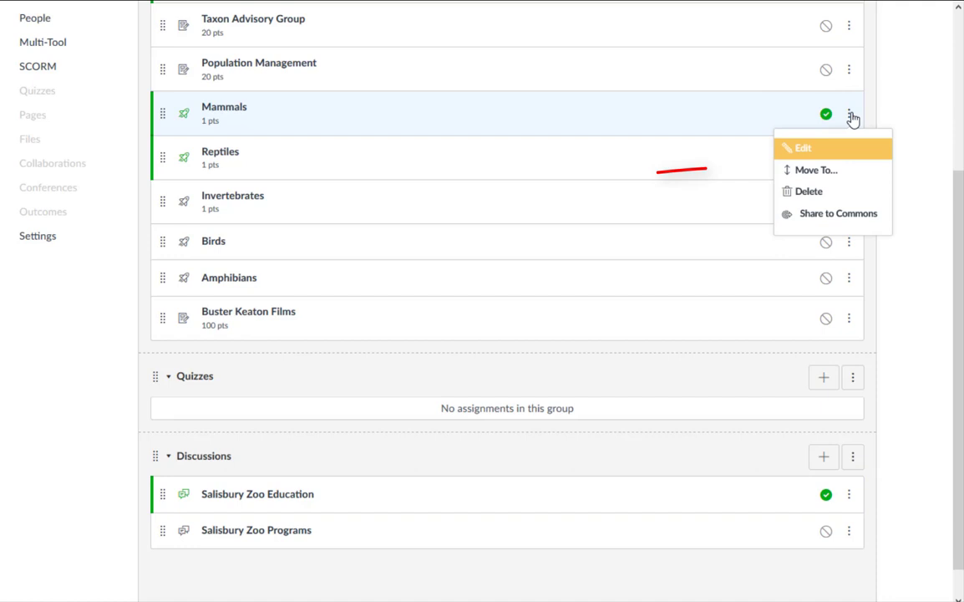
pyautogui.click(825, 169)
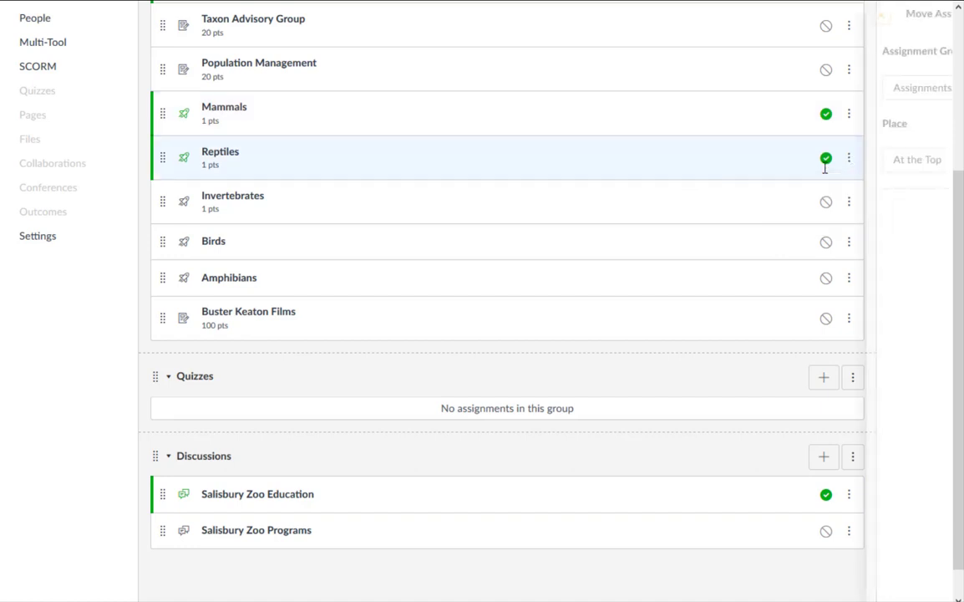
pyautogui.click(801, 95)
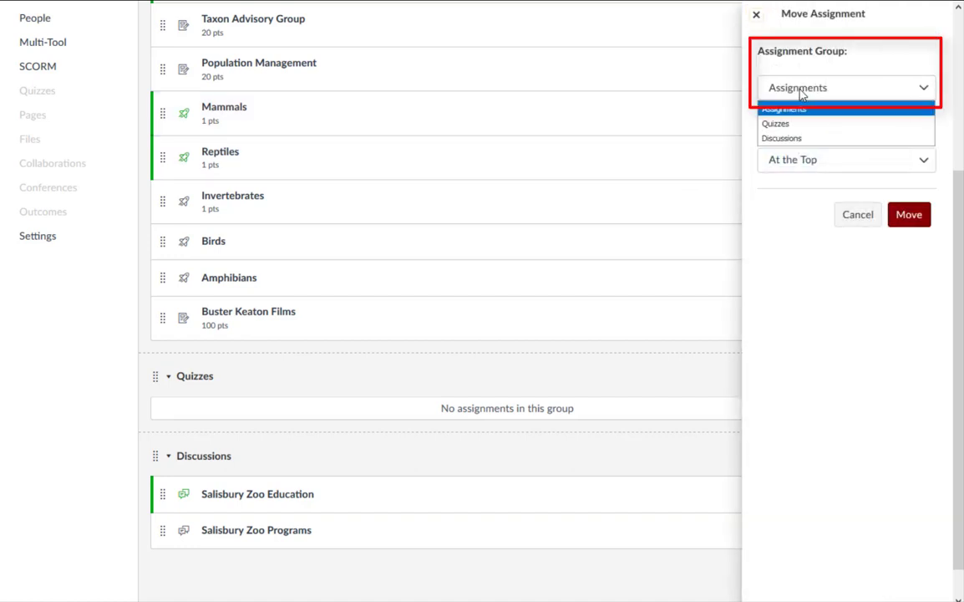
pyautogui.click(788, 123)
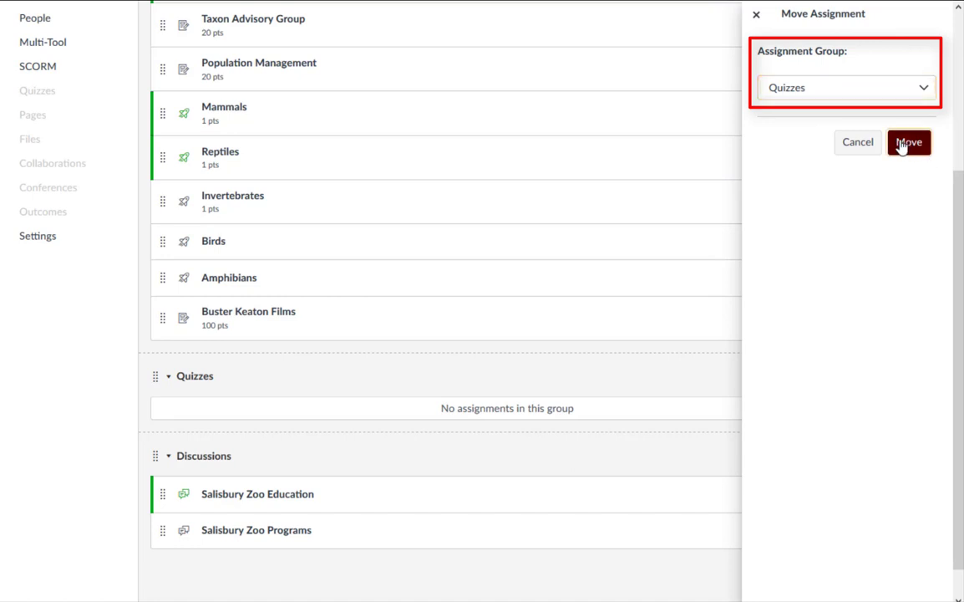
pyautogui.click(902, 144)
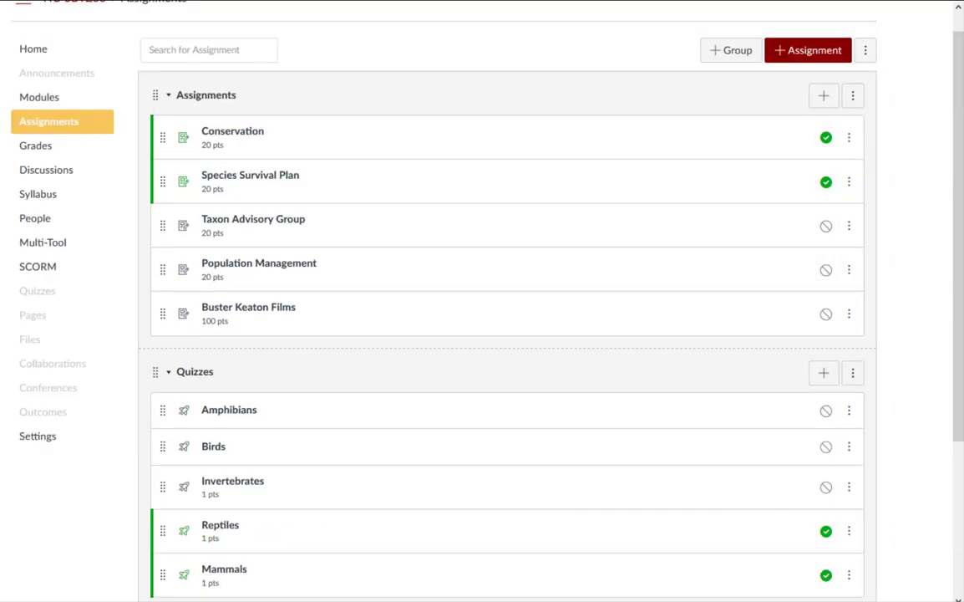
# - Examine the assignment group and total columns in the gradebook and return to the course's assignment list
pyautogui.click(49, 147)
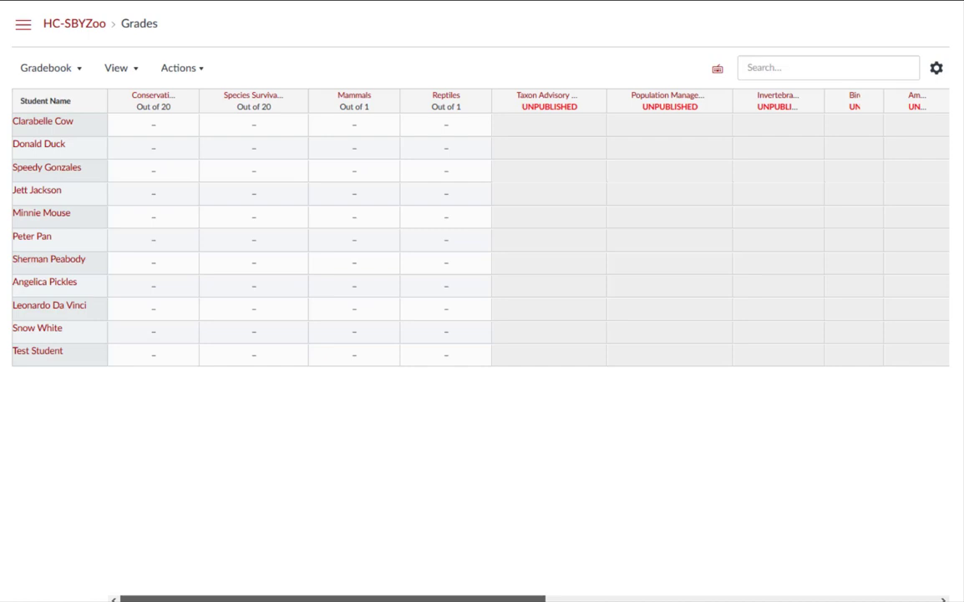
pyautogui.hscroll(10, 480, 225)
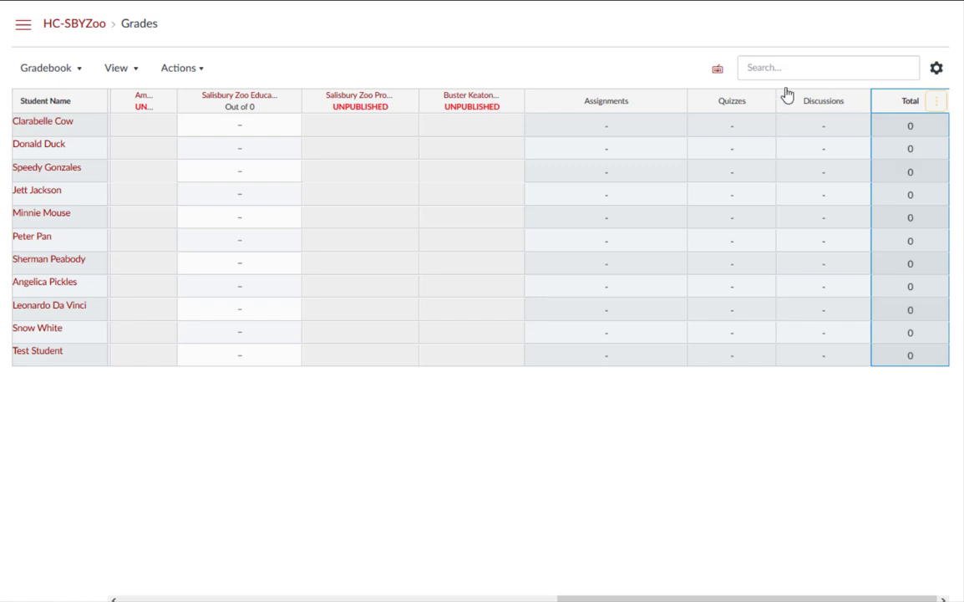
pyautogui.click(24, 26)
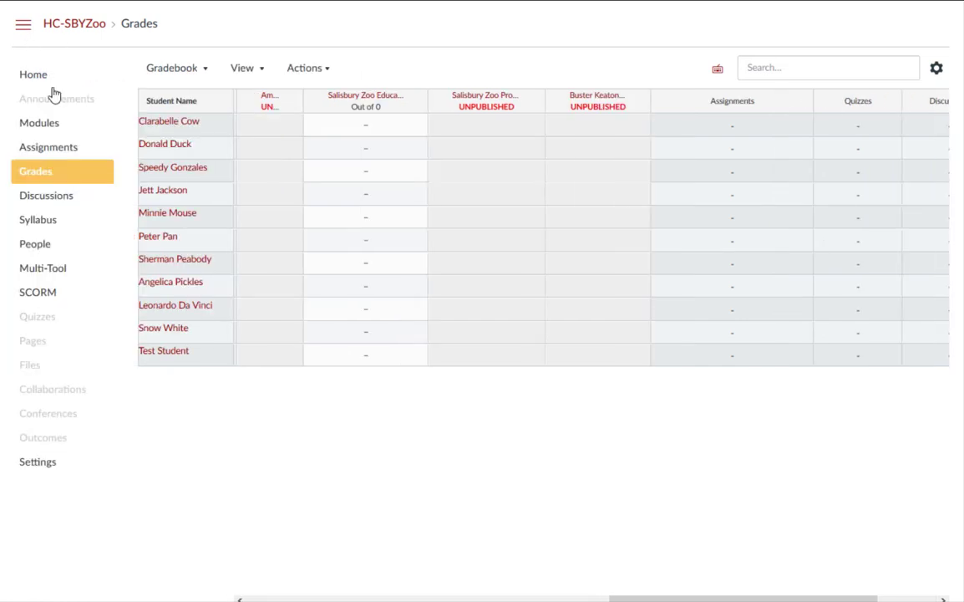
pyautogui.click(72, 148)
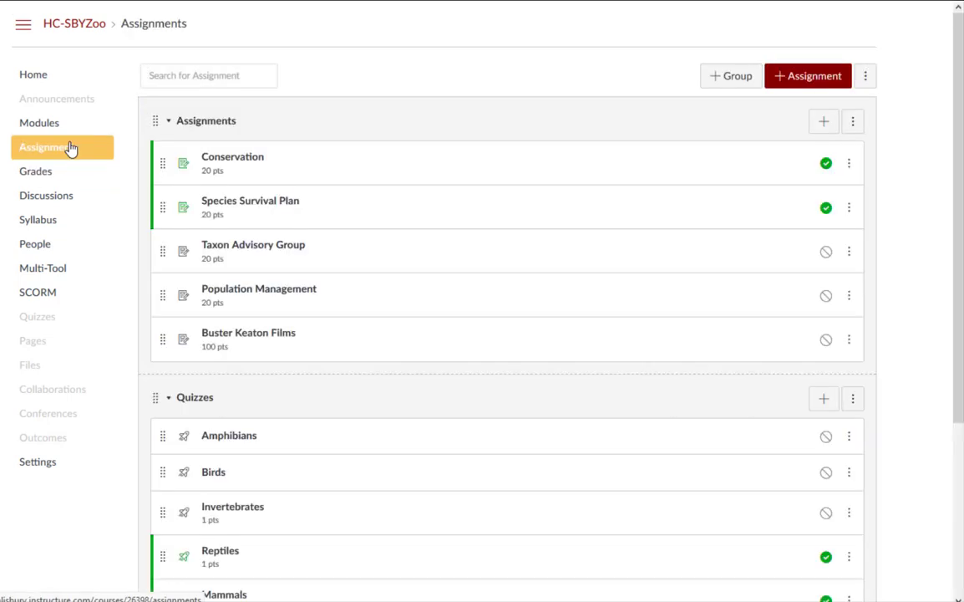
# - Weight the final grade by assignment group, with Assignments at 30%, Quizzes at 40% and Discussions at 30%
pyautogui.click(869, 78)
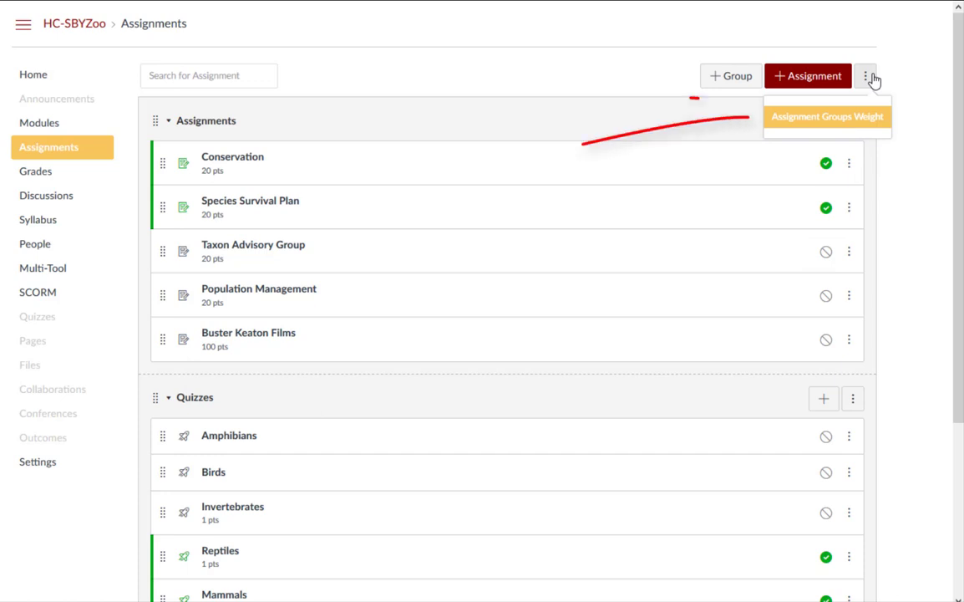
pyautogui.click(866, 120)
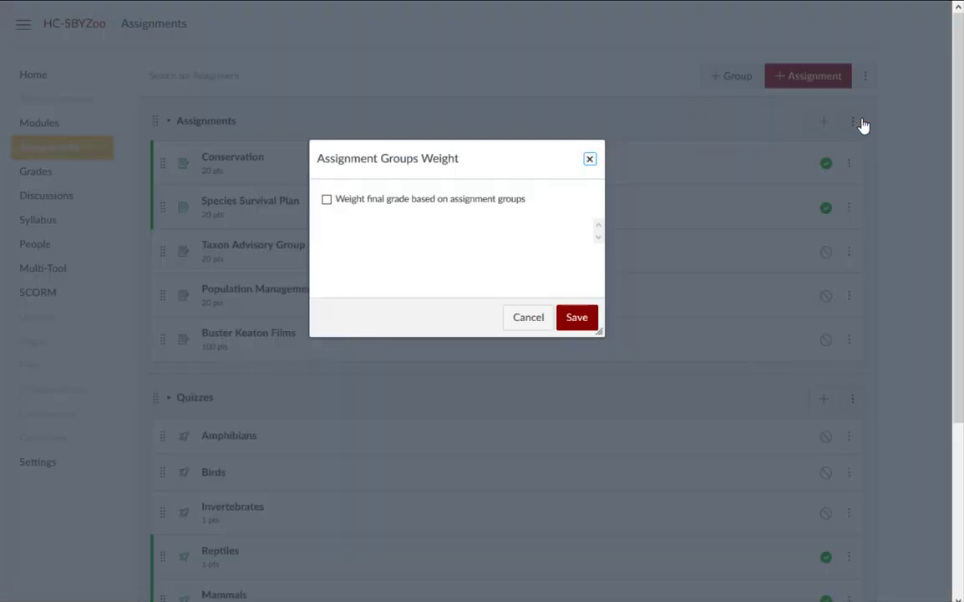
pyautogui.click(327, 201)
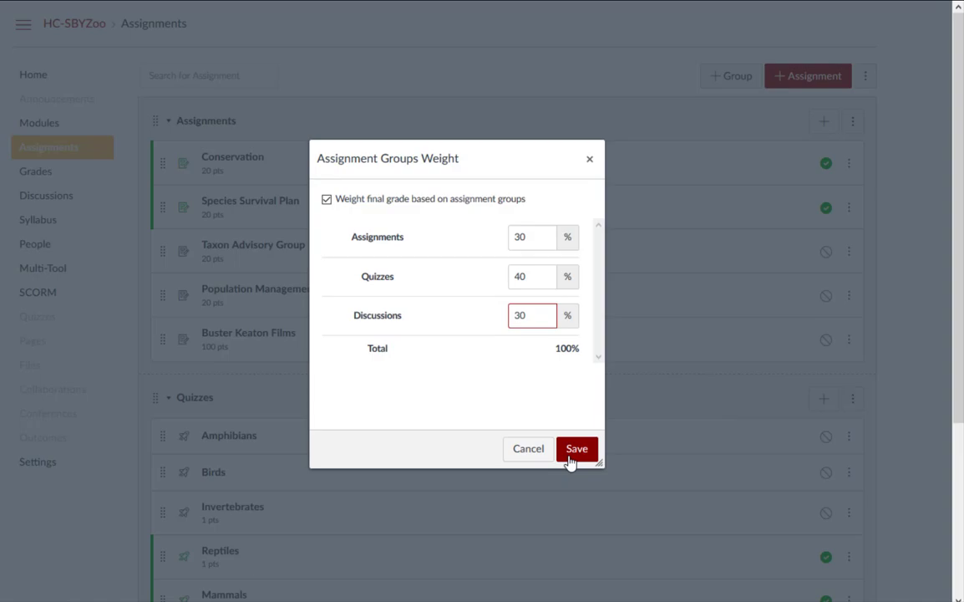
pyautogui.click(573, 452)
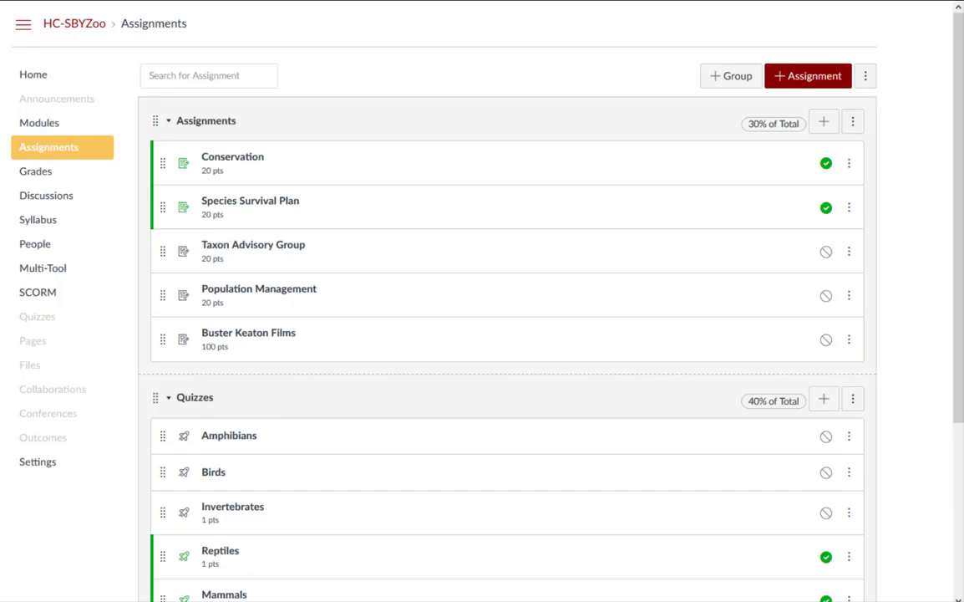
# - Turn off weighting of the final grade based on assignment groups and save the setting
pyautogui.click(869, 80)
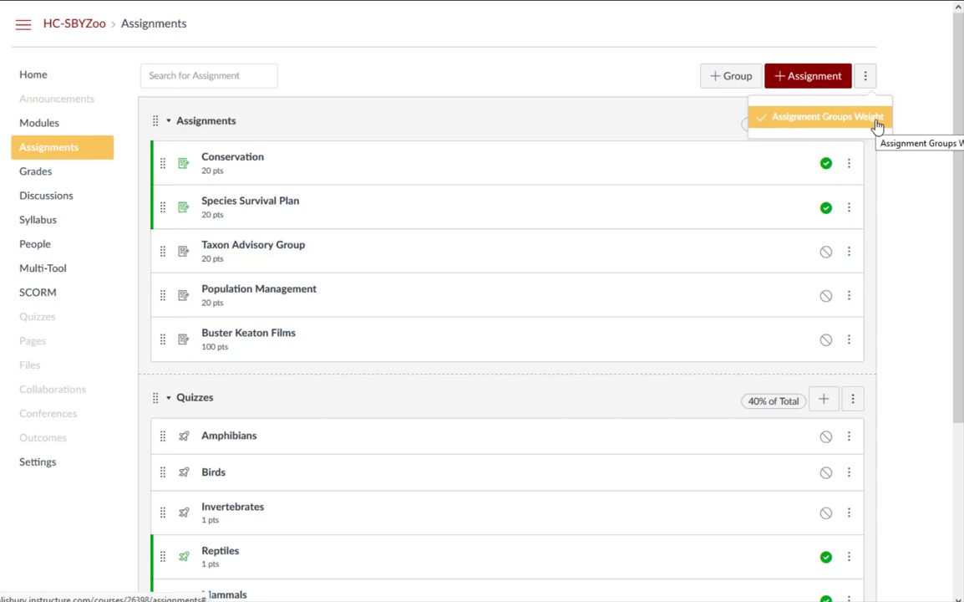
pyautogui.click(836, 117)
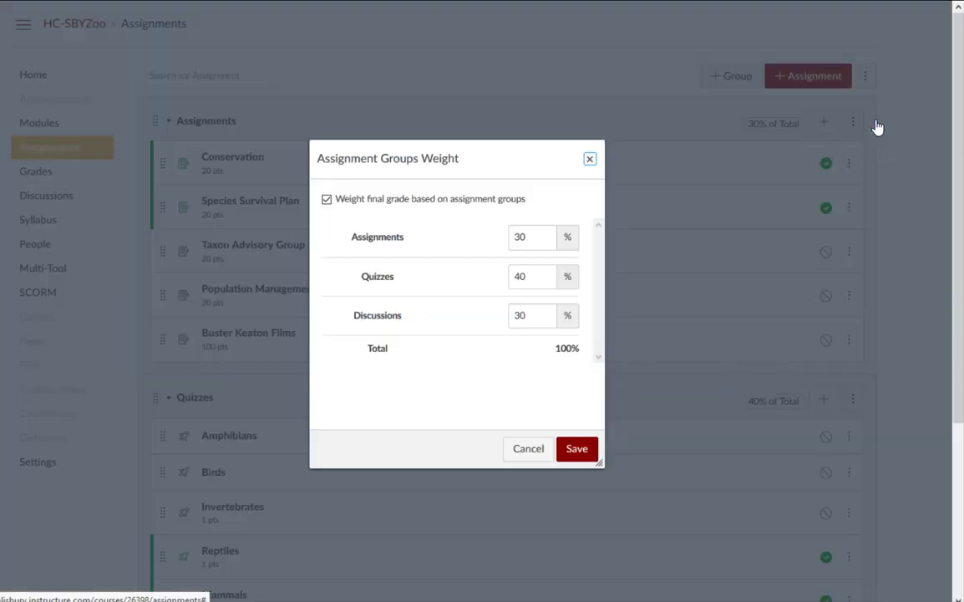
pyautogui.click(325, 200)
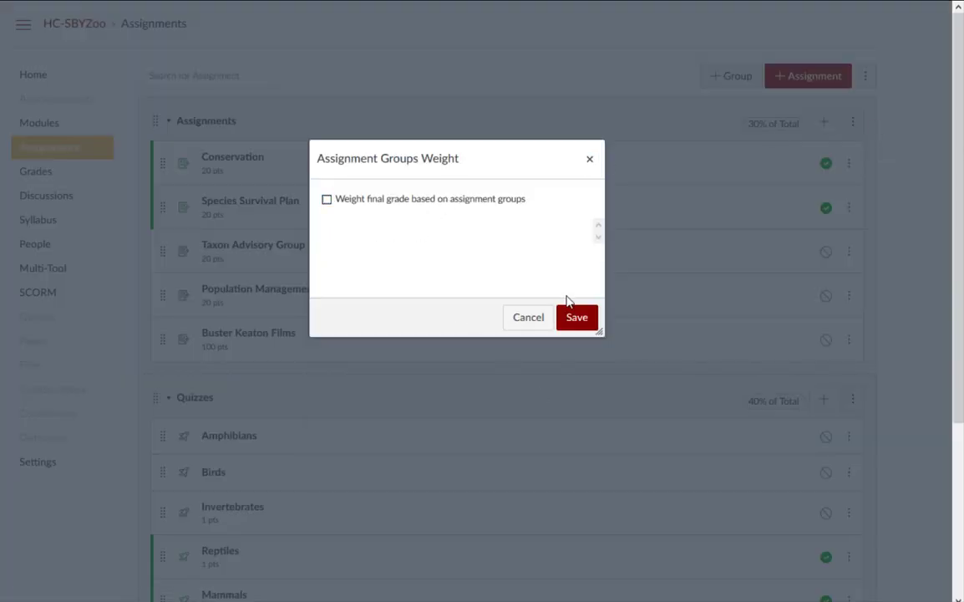
pyautogui.click(590, 323)
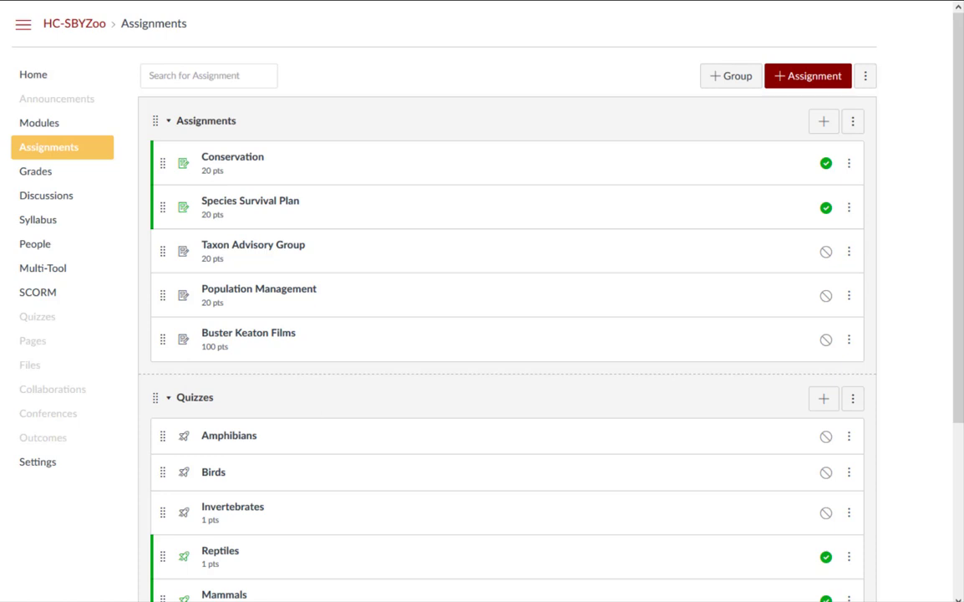
# - Set the Assignments group to ignore 1 lowest score and never drop Buster Keaton Films, and check the group's rules
pyautogui.moveTo(798, 312)
pyautogui.mouseDown()
pyautogui.moveTo(827, 241)
pyautogui.moveTo(867, 205)
pyautogui.mouseUp()
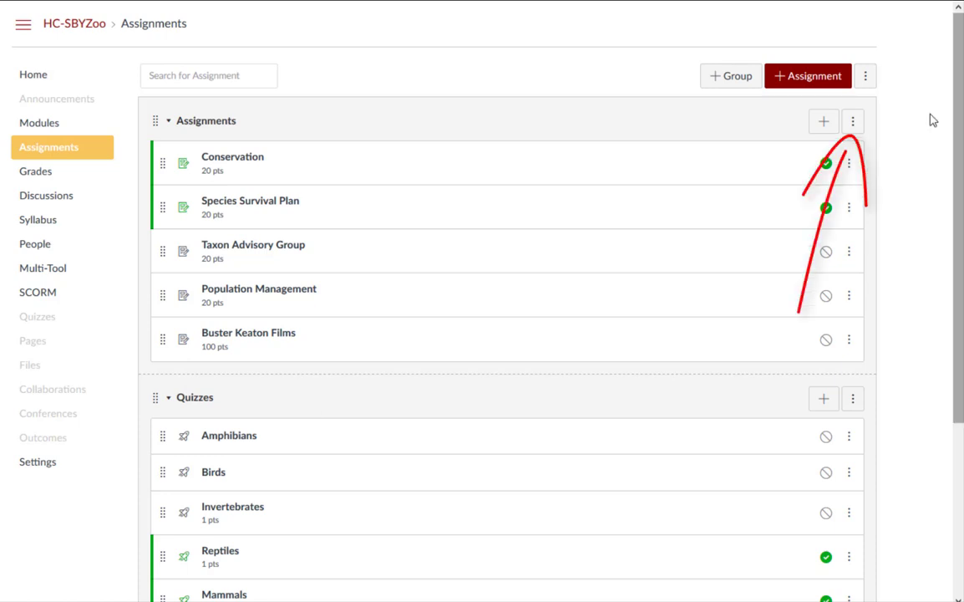
pyautogui.click(853, 123)
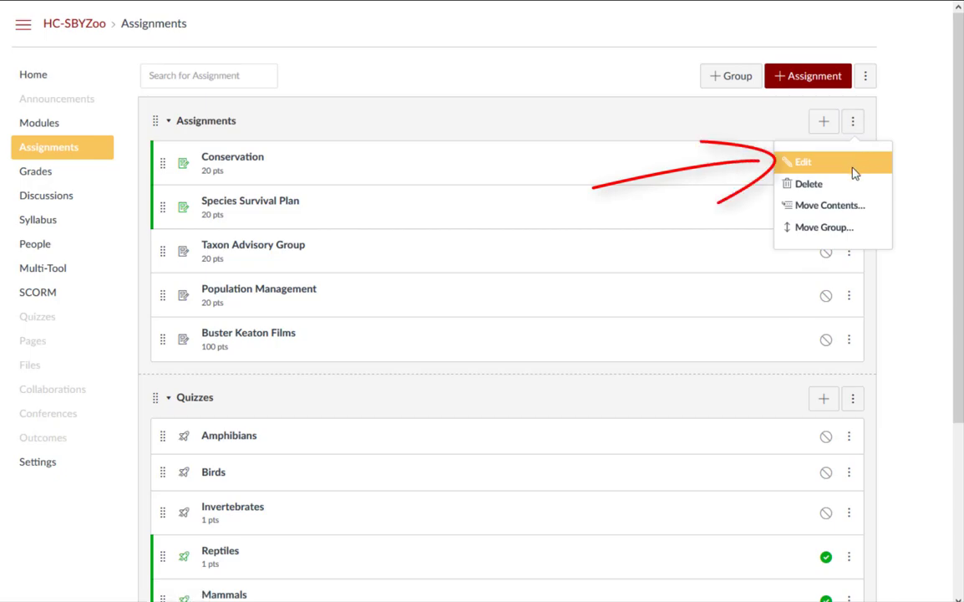
pyautogui.click(854, 166)
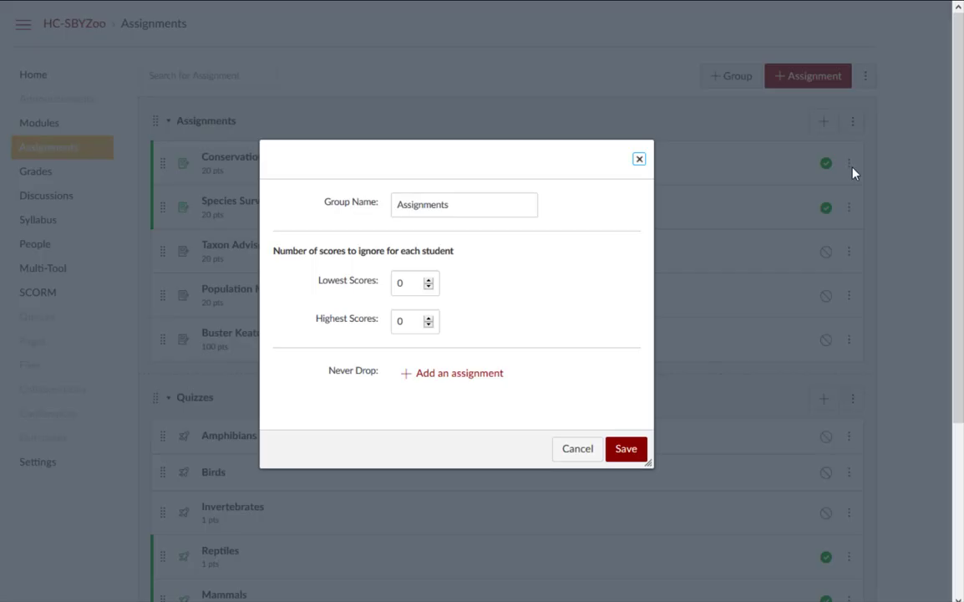
pyautogui.click(428, 280)
pyautogui.click(474, 378)
pyautogui.click(564, 374)
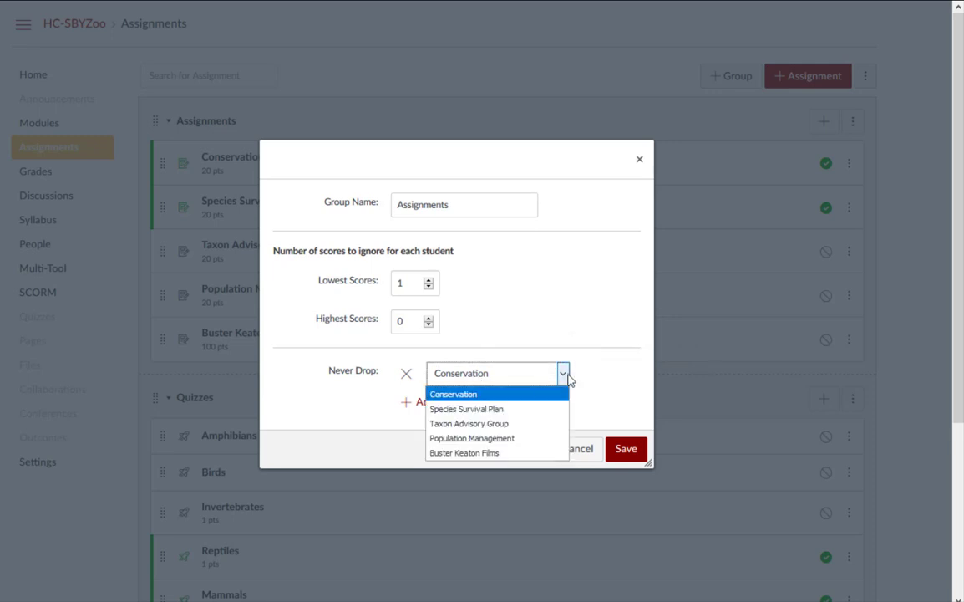
pyautogui.click(515, 454)
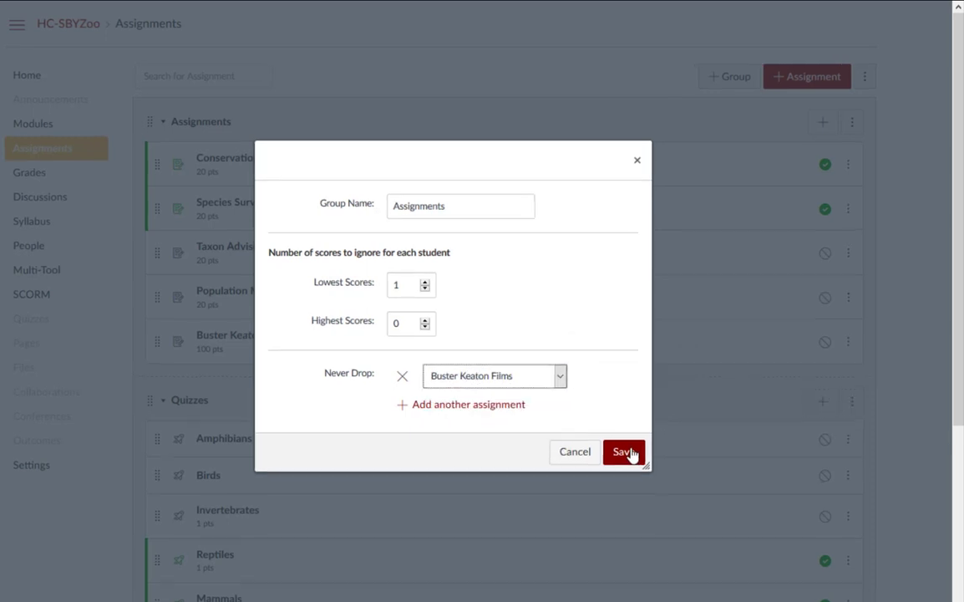
pyautogui.click(633, 451)
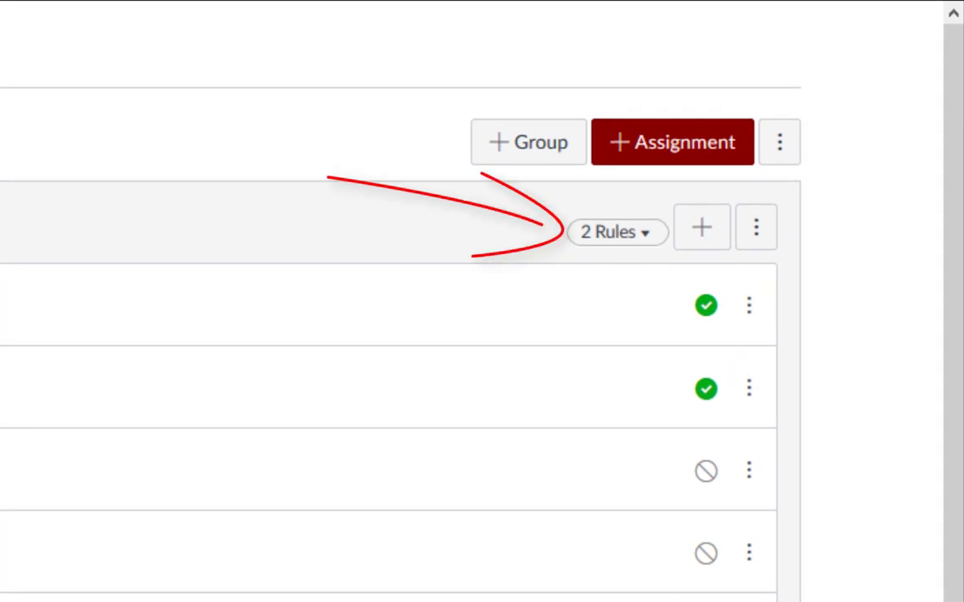
pyautogui.moveTo(637, 238)
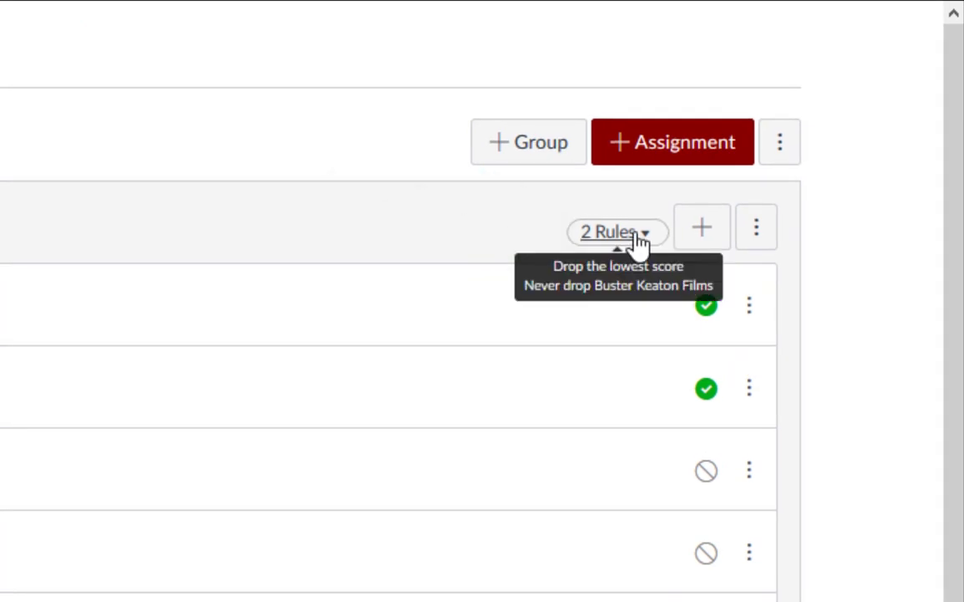